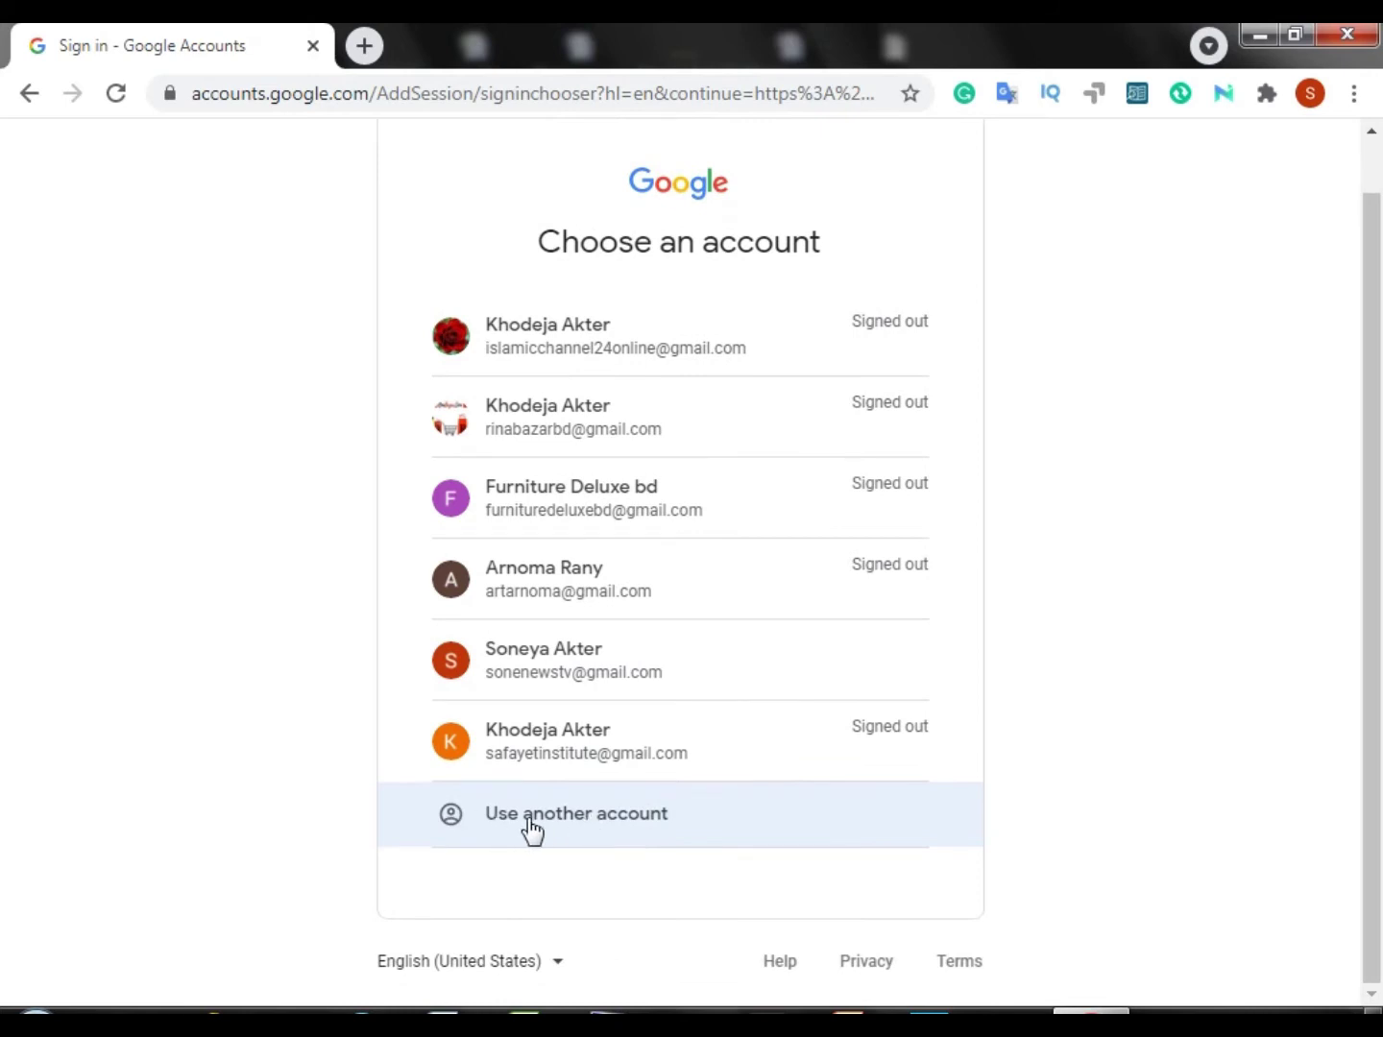
Step: Switch from the account chooser to 'Use another account' and start creating a new account
left_click(605, 825)
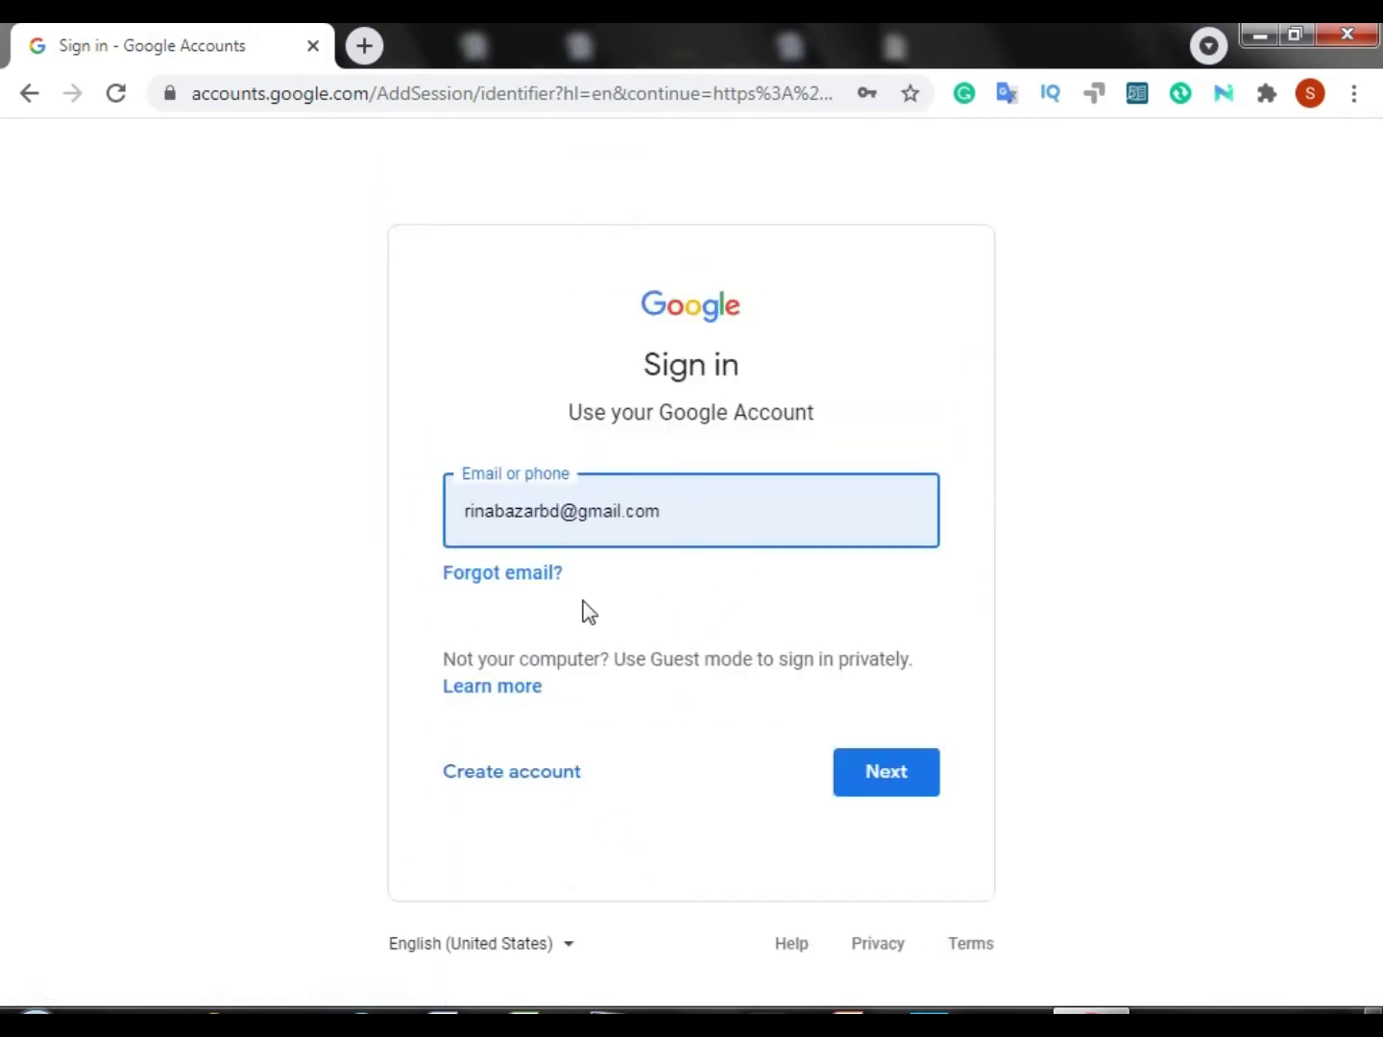
left_click(555, 795)
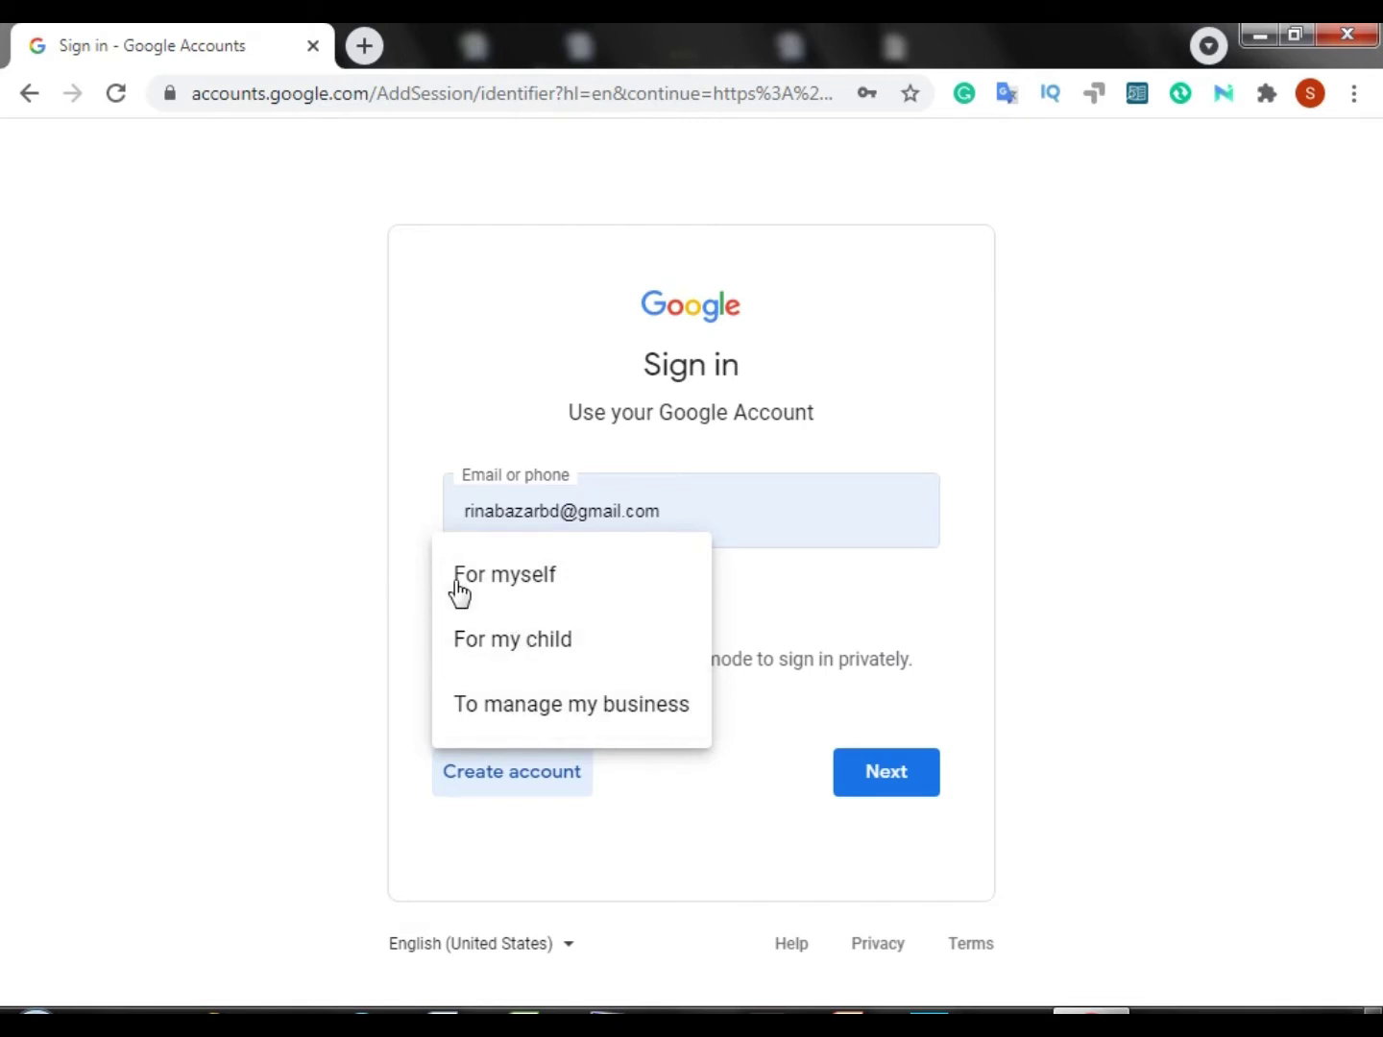
Step: Choose 'For myself' and enter the account holder's first name, fixing a typo
left_click(541, 586)
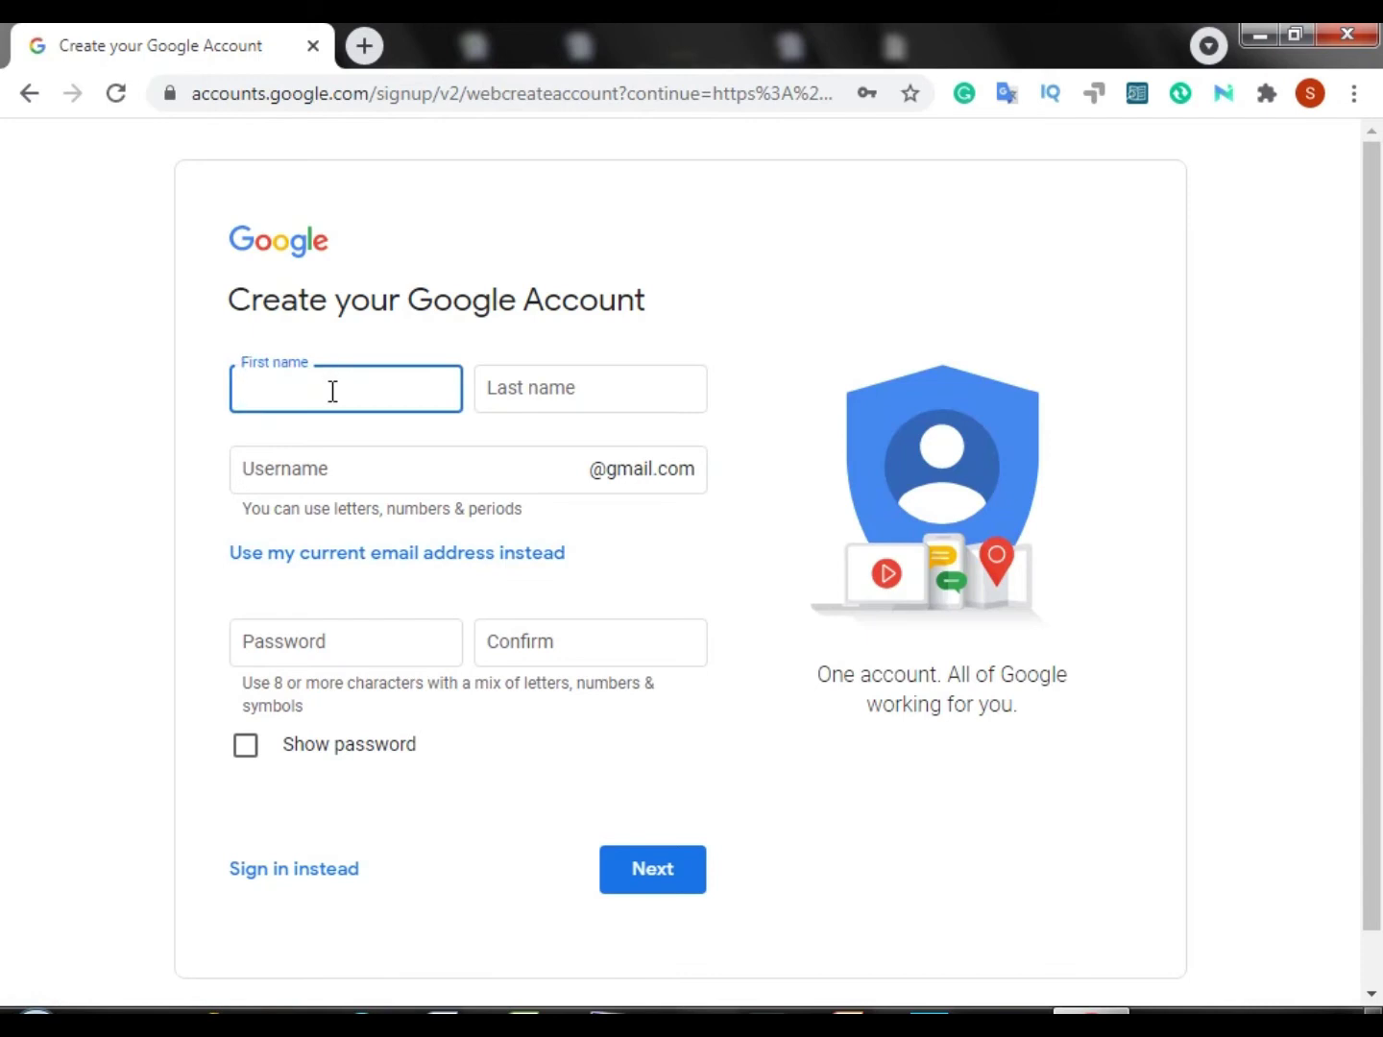
type("MD b")
key("BackSpace")
Step: Enter the last name and a desired username, which gets flagged as taken
left_click(559, 387)
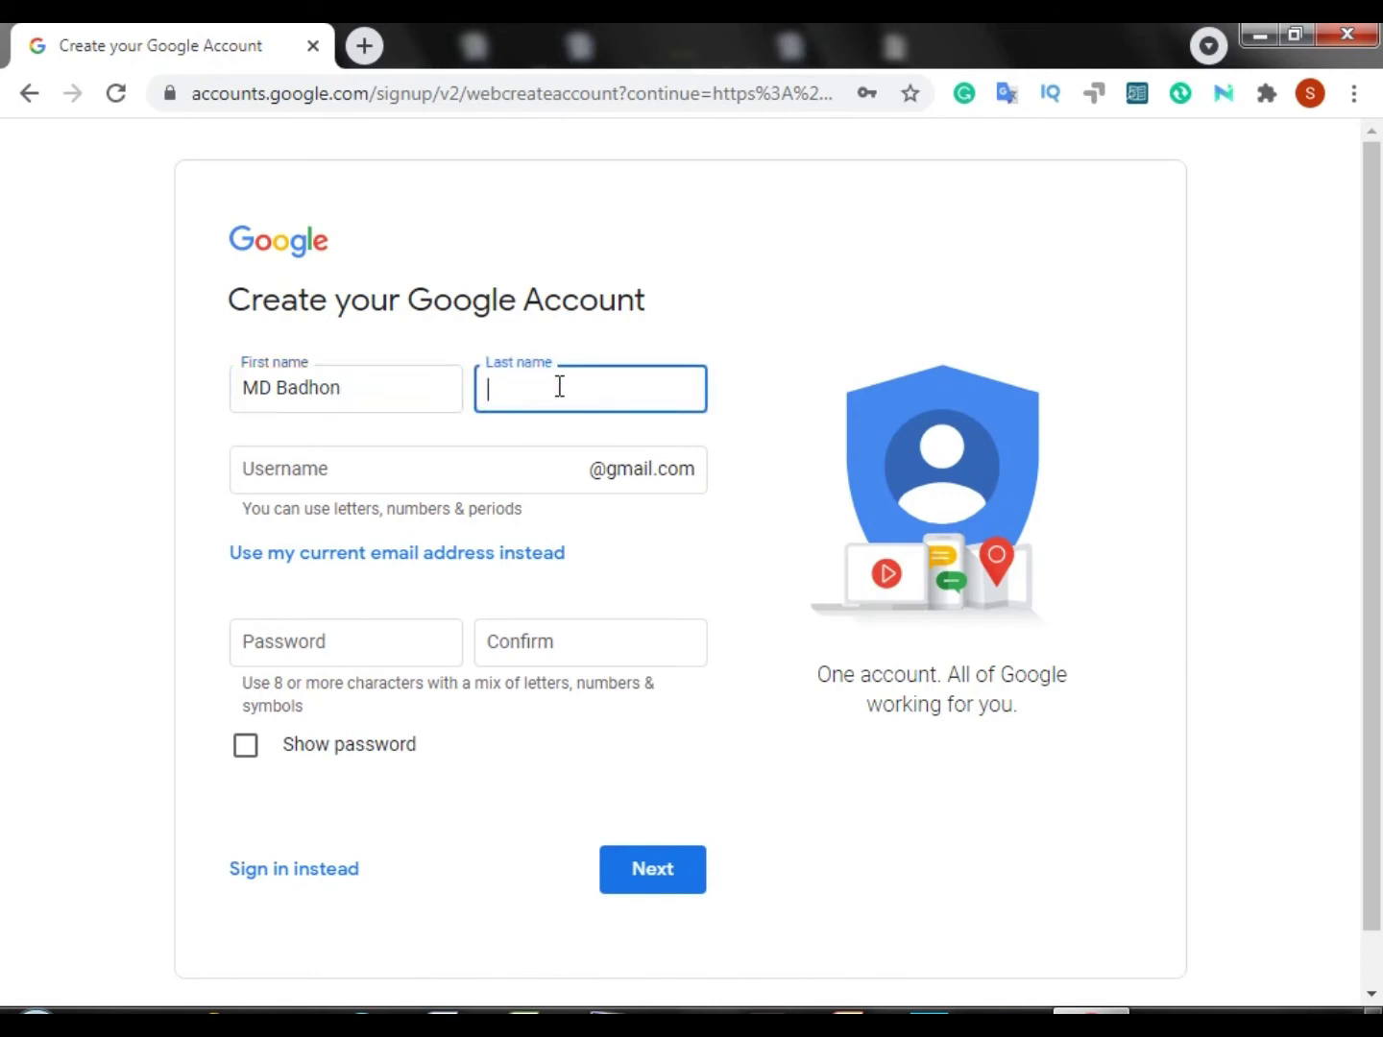
left_click(504, 469)
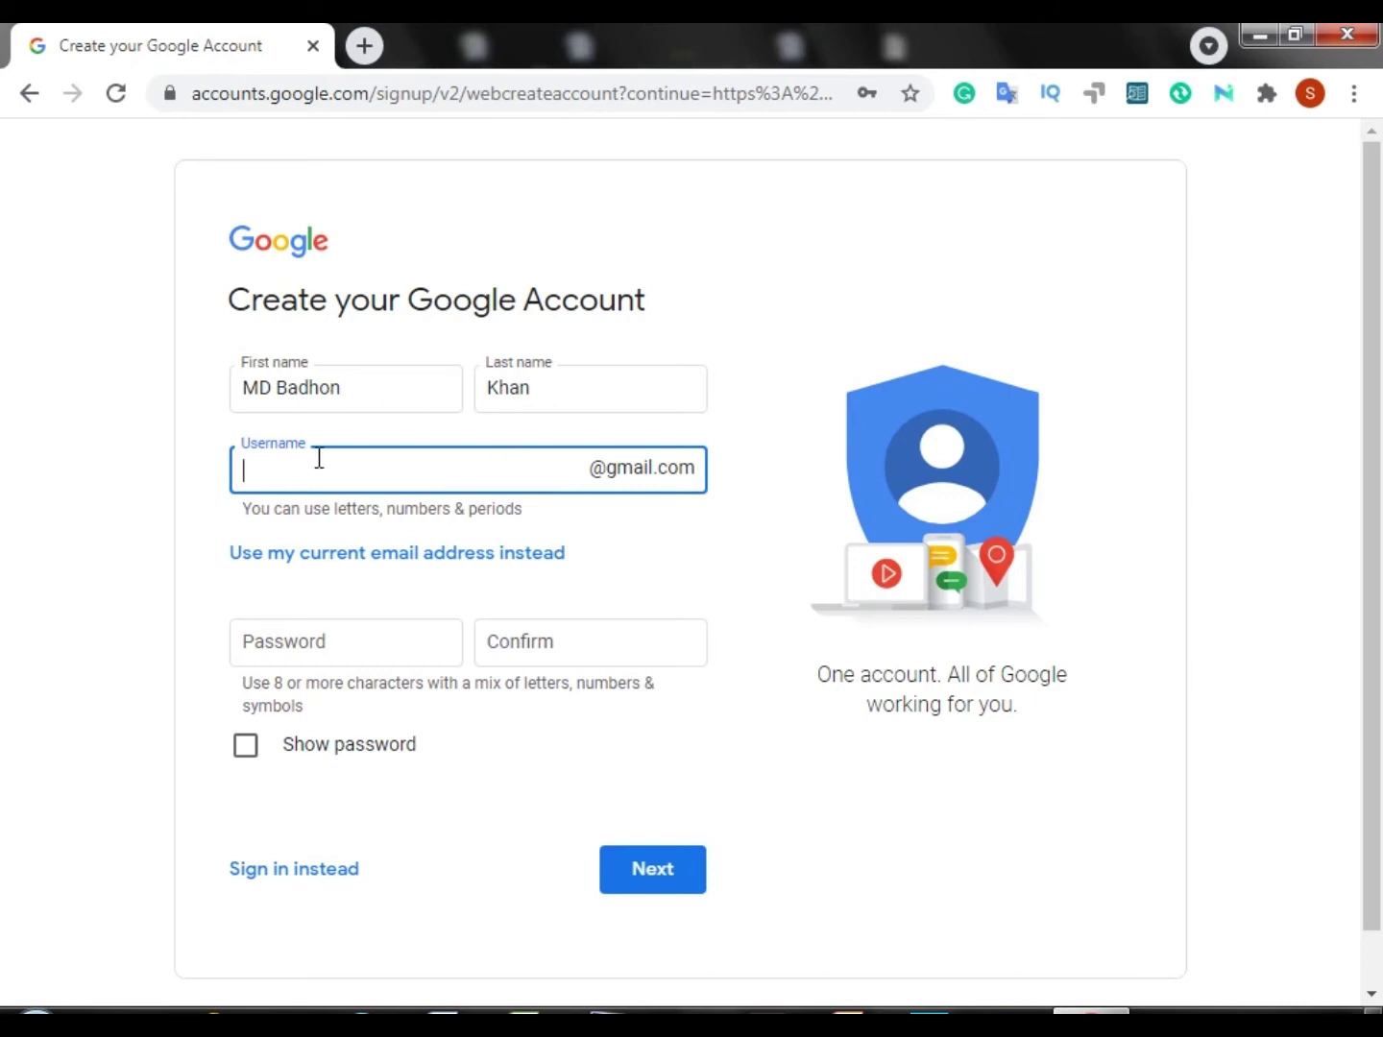
left_click(675, 572)
Step: Prefix the taken username with 'geo' so it passes the availability check
left_click(319, 469)
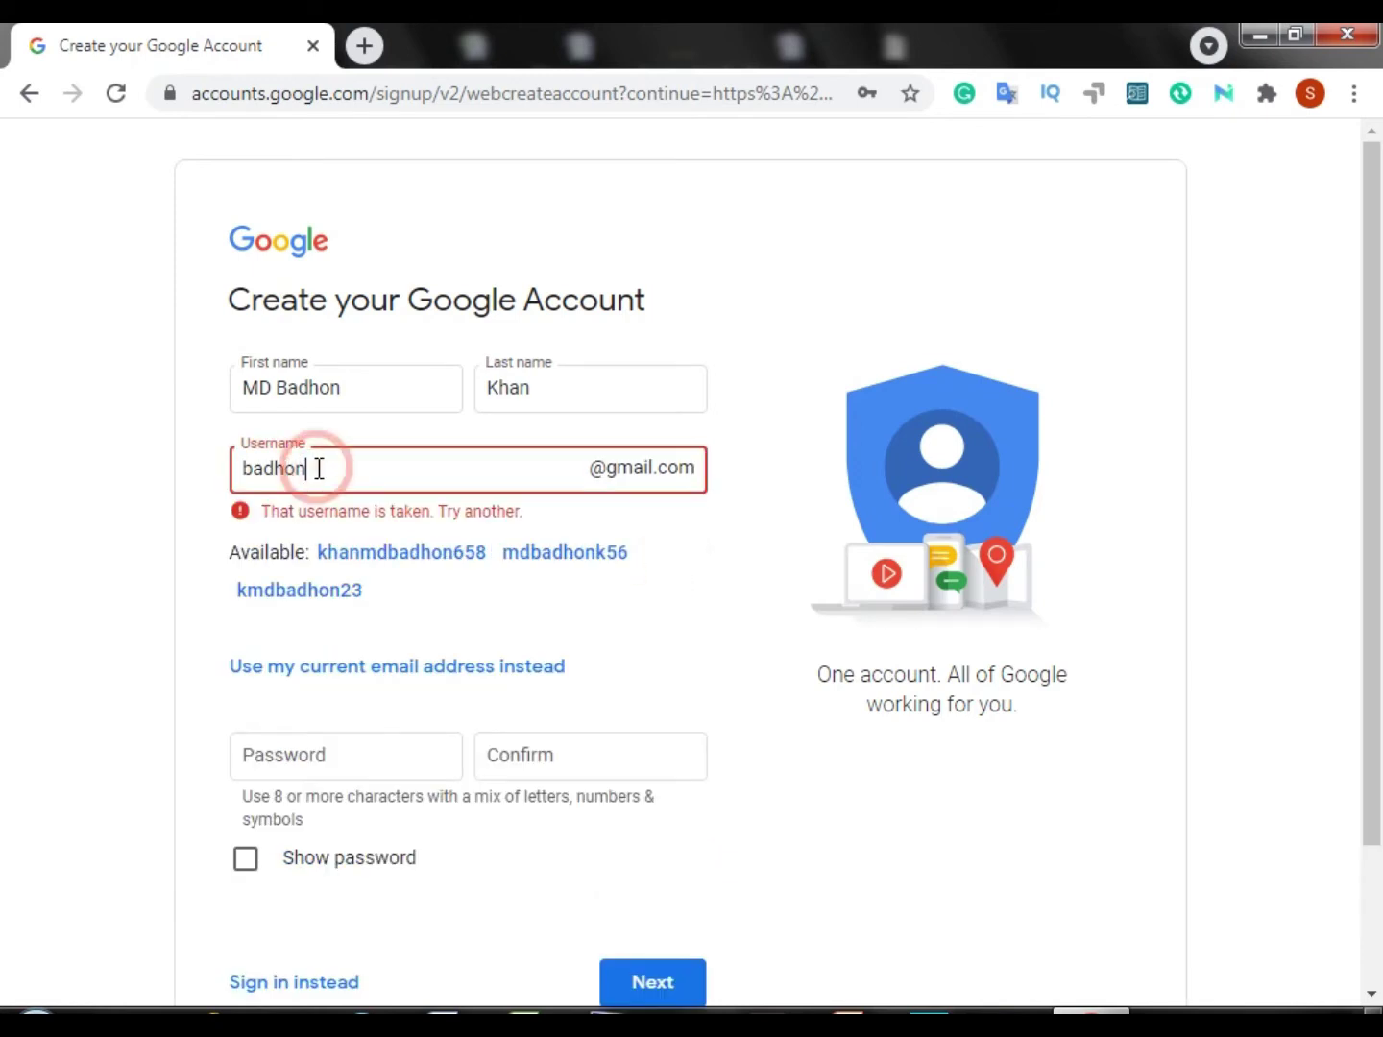
left_click(244, 468)
left_click(658, 595)
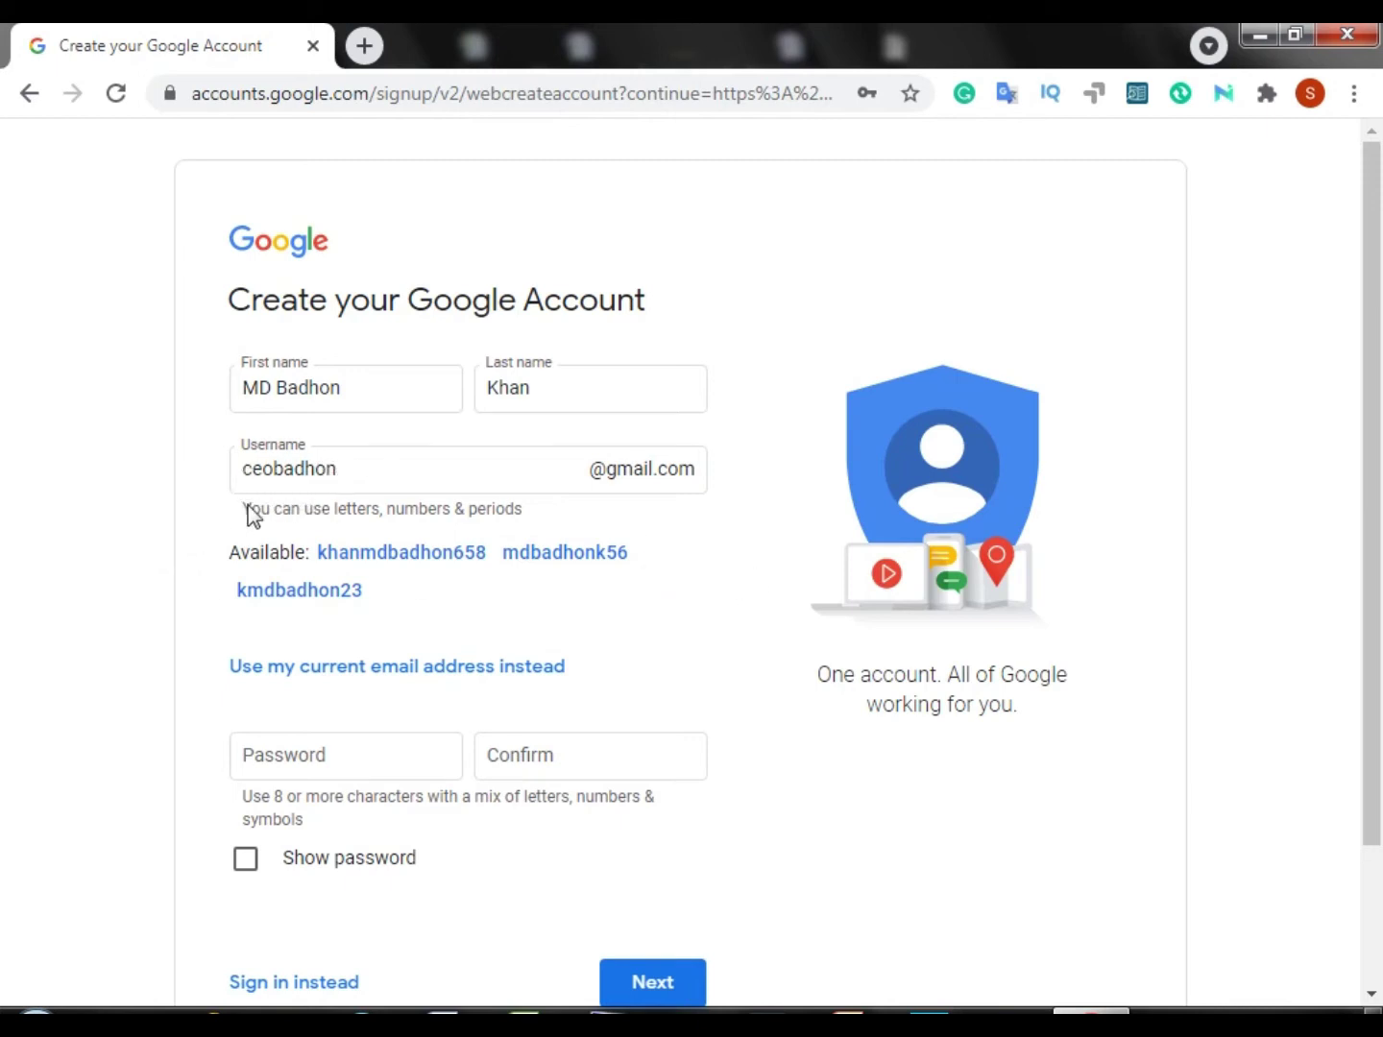
left_click(345, 750)
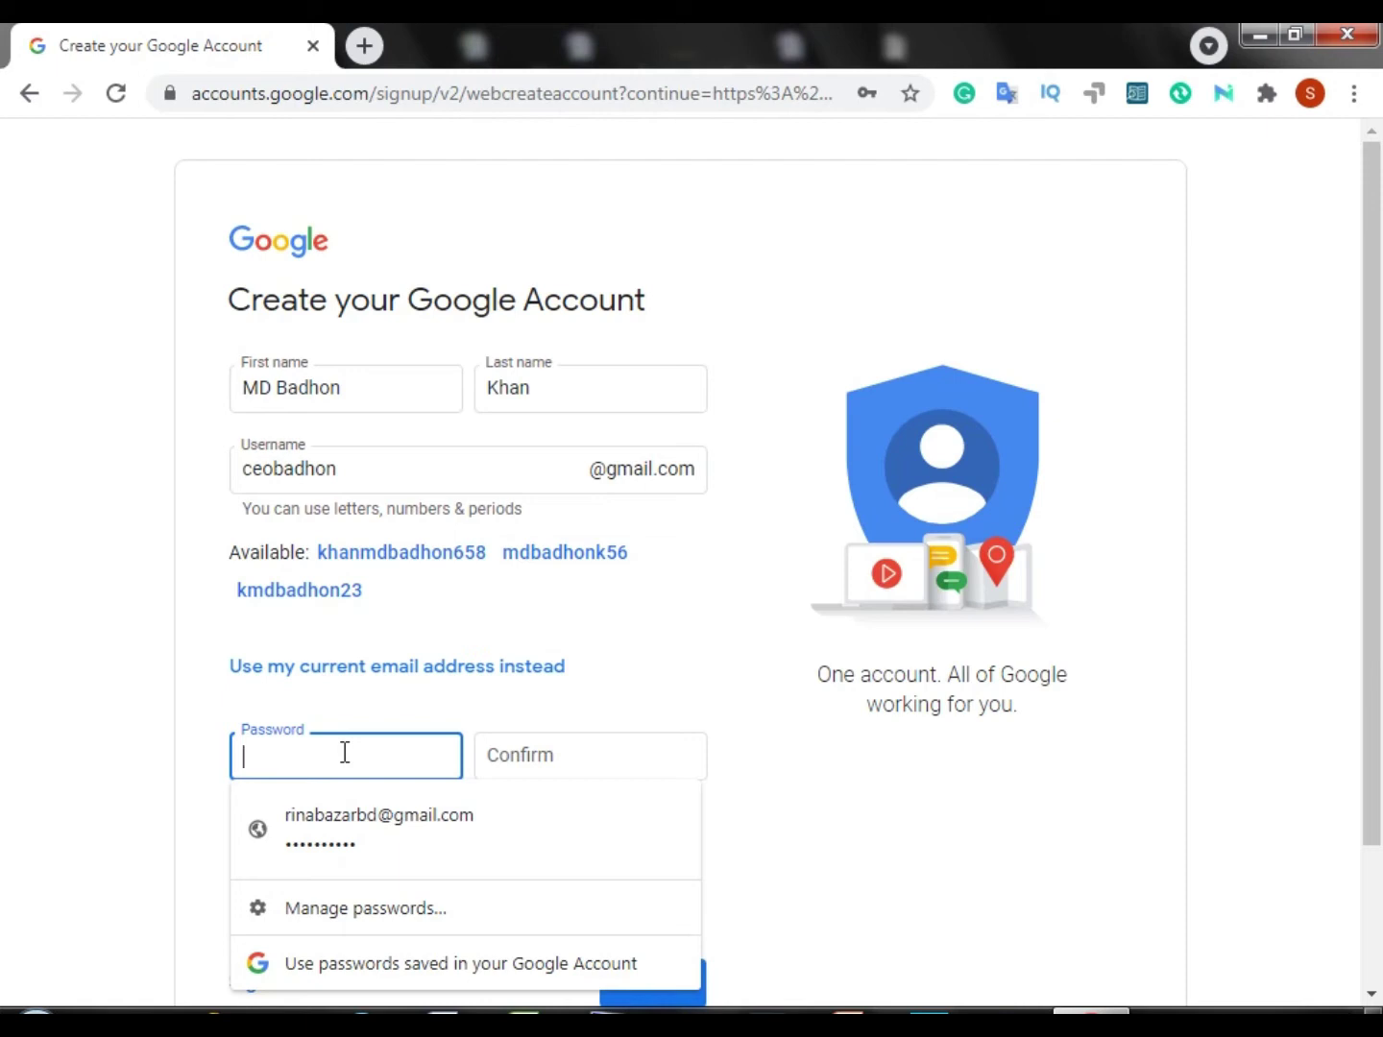
Step: Type the account password and start retyping it in the Confirm field
type("•••")
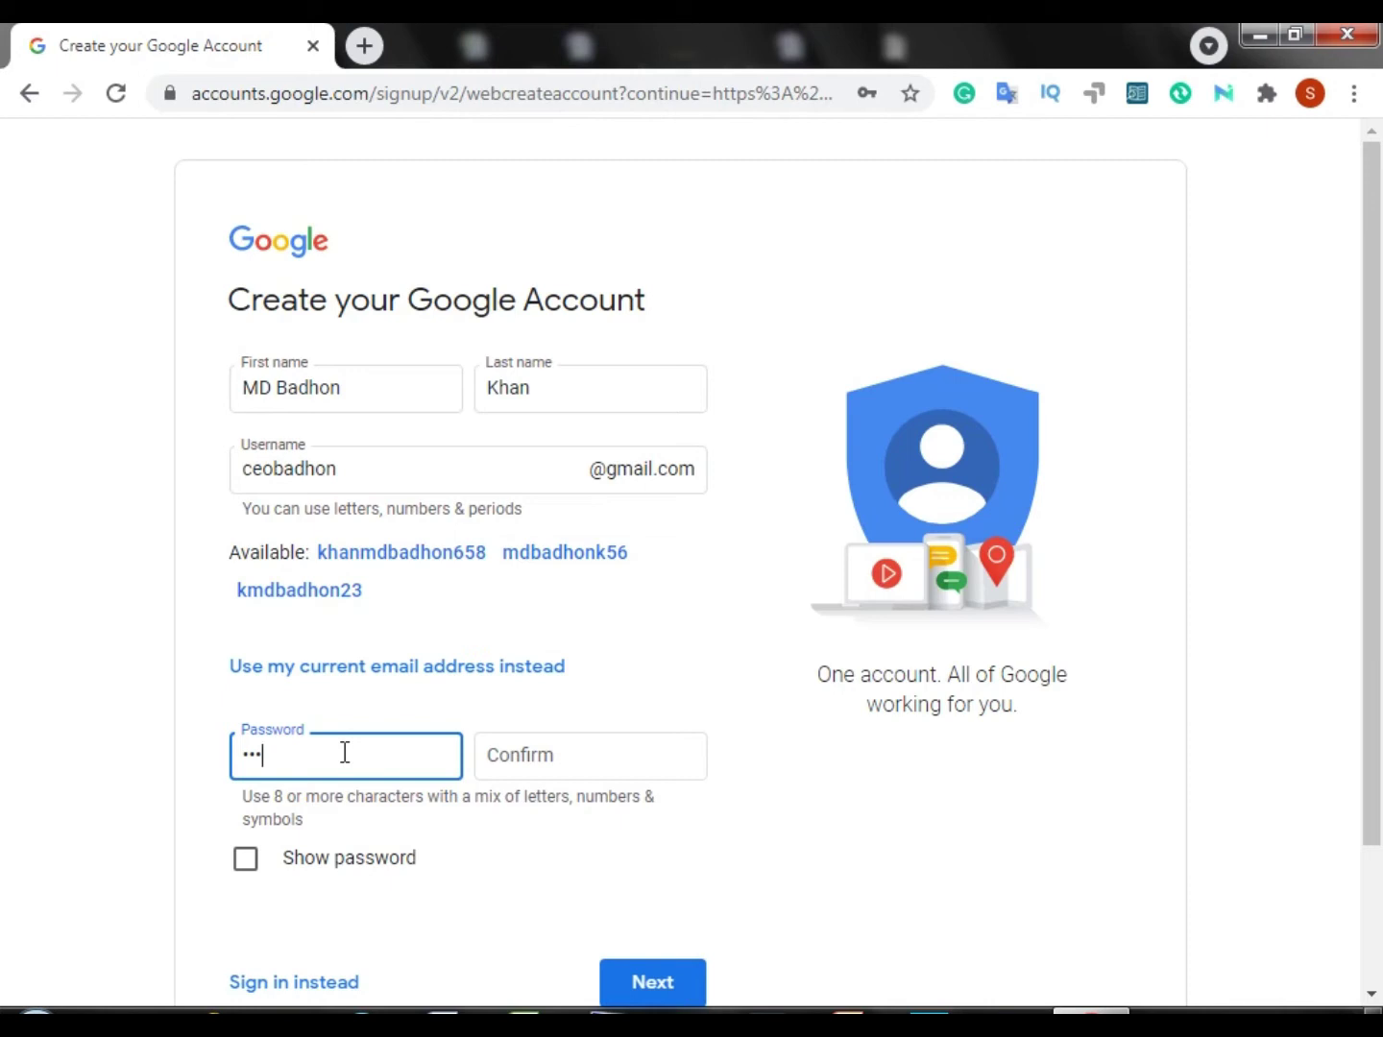
type("••••••••")
left_click(540, 754)
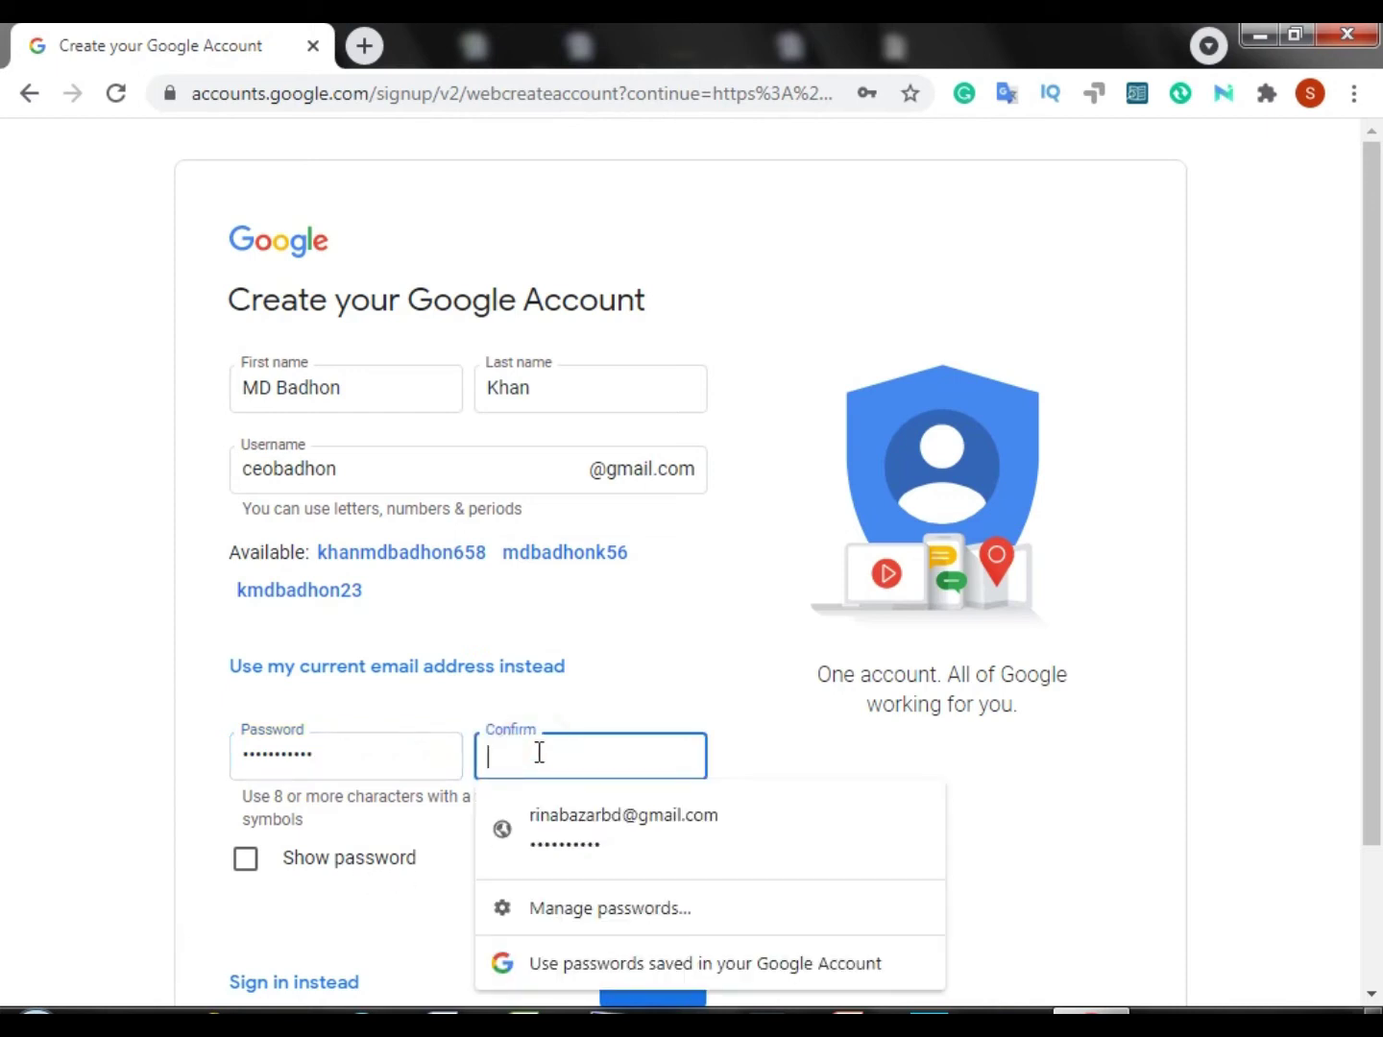
type("•••")
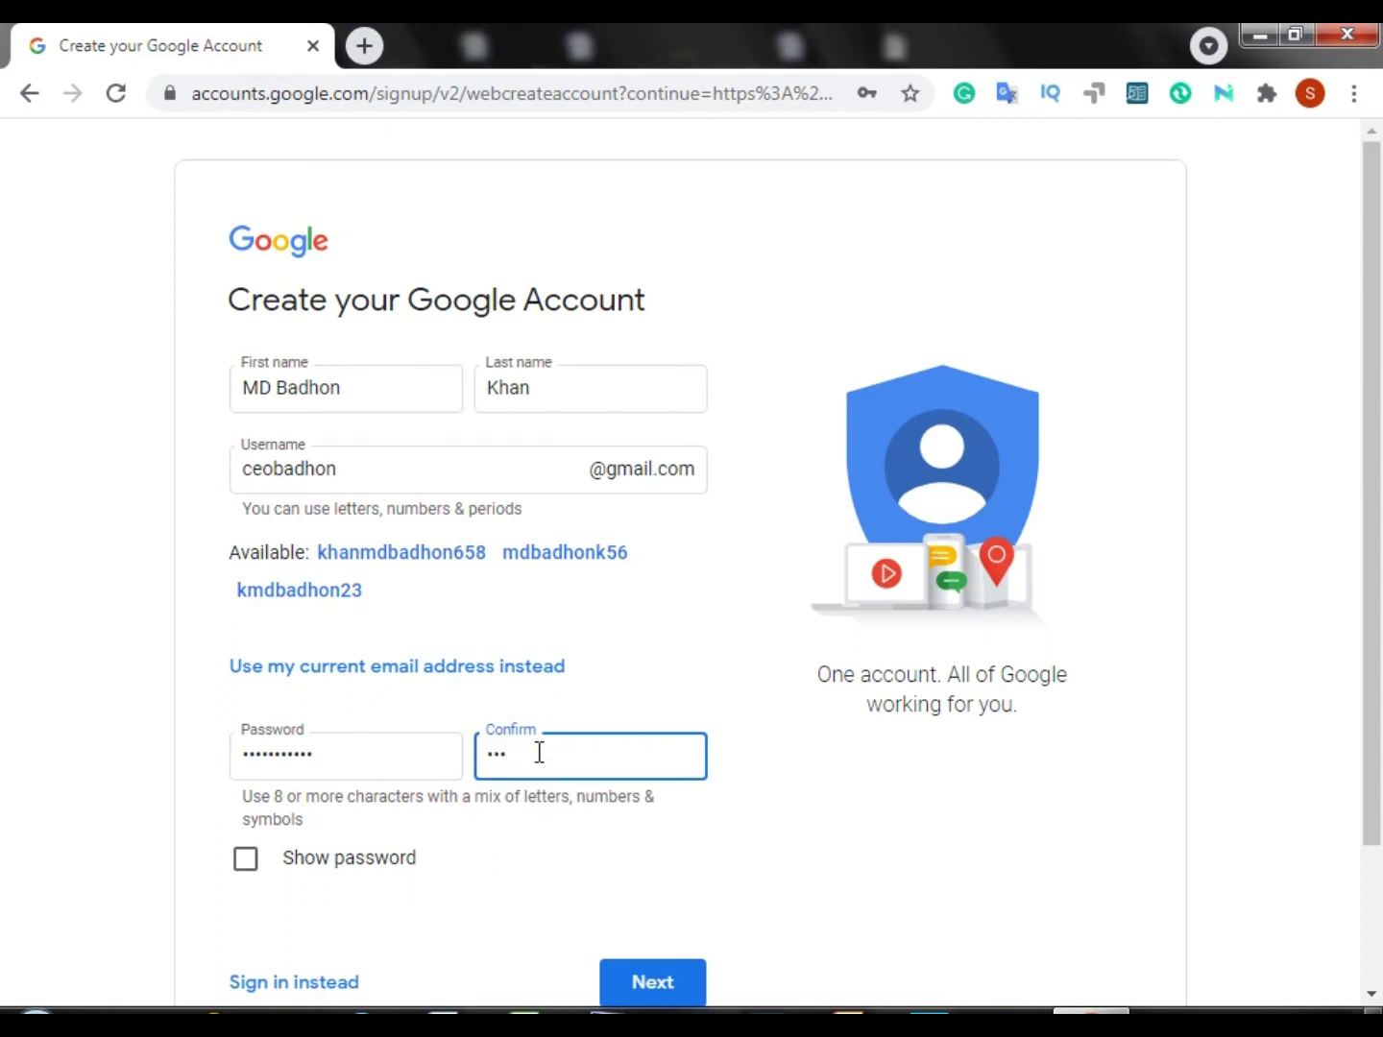
scroll(537, 752, "down", 2)
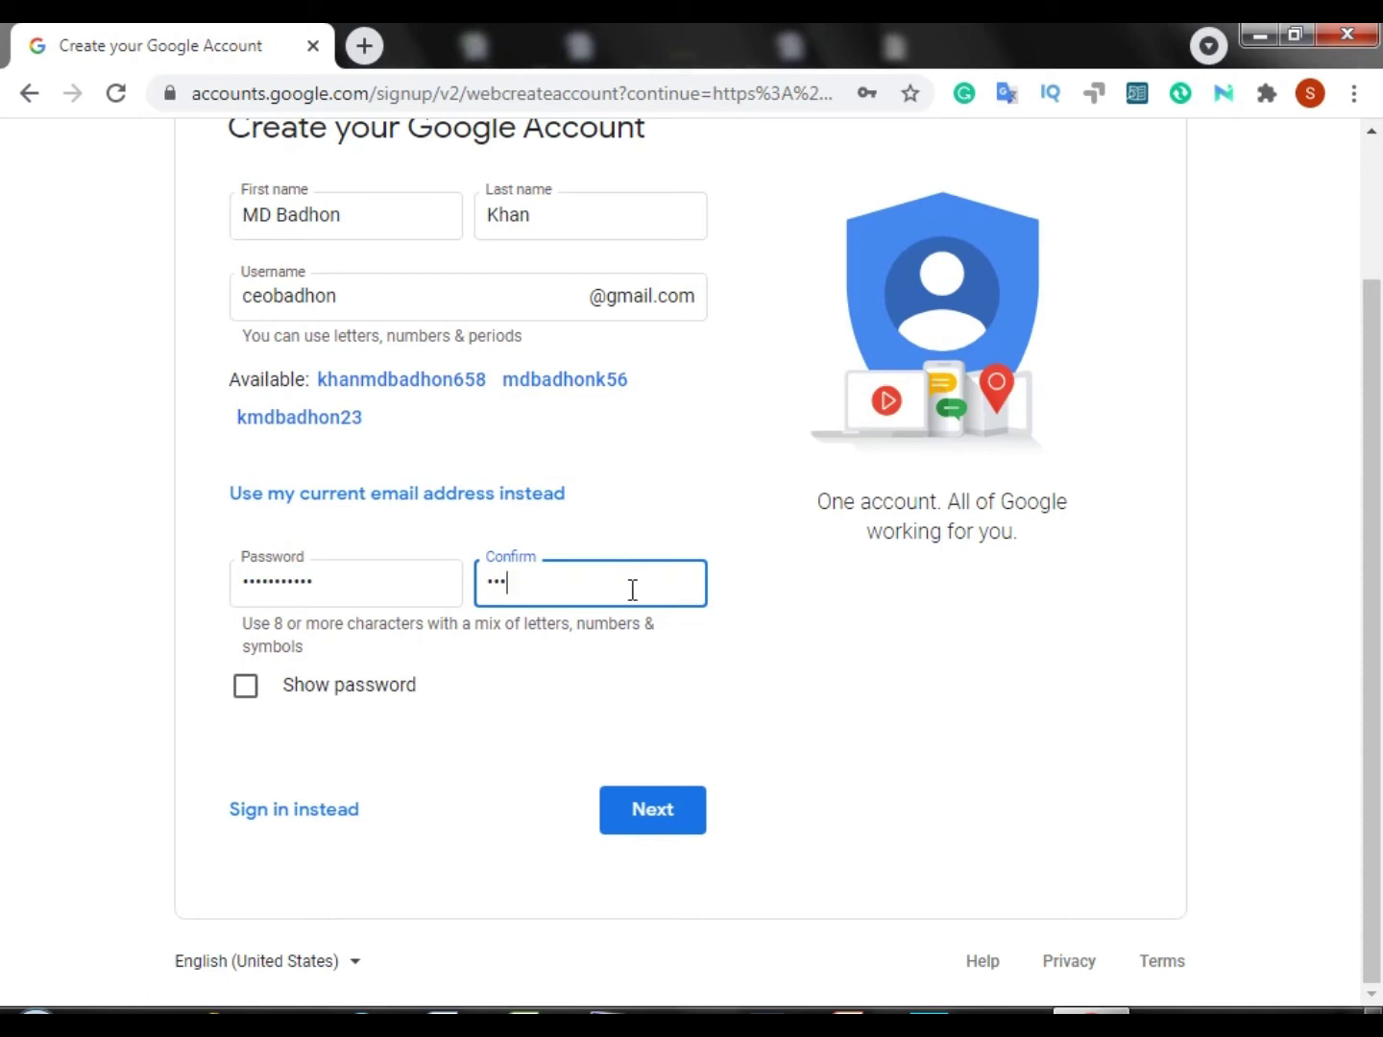
key("BackSpace")
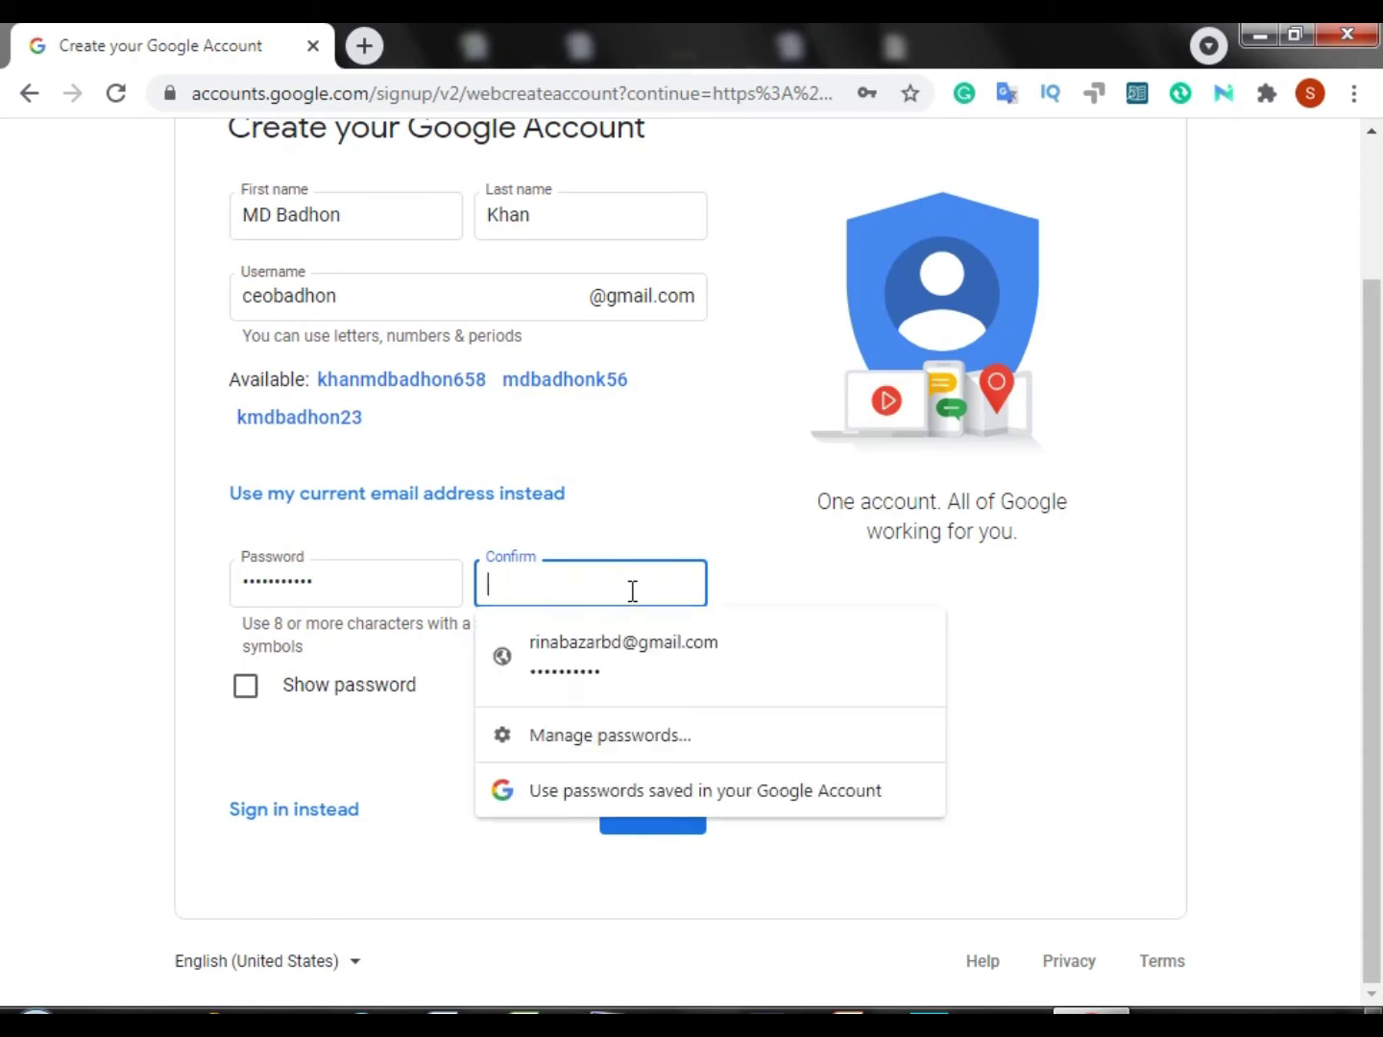
Step: Dismiss Chrome's saved-password suggestions and retype the account password to confirm it
left_click(633, 591)
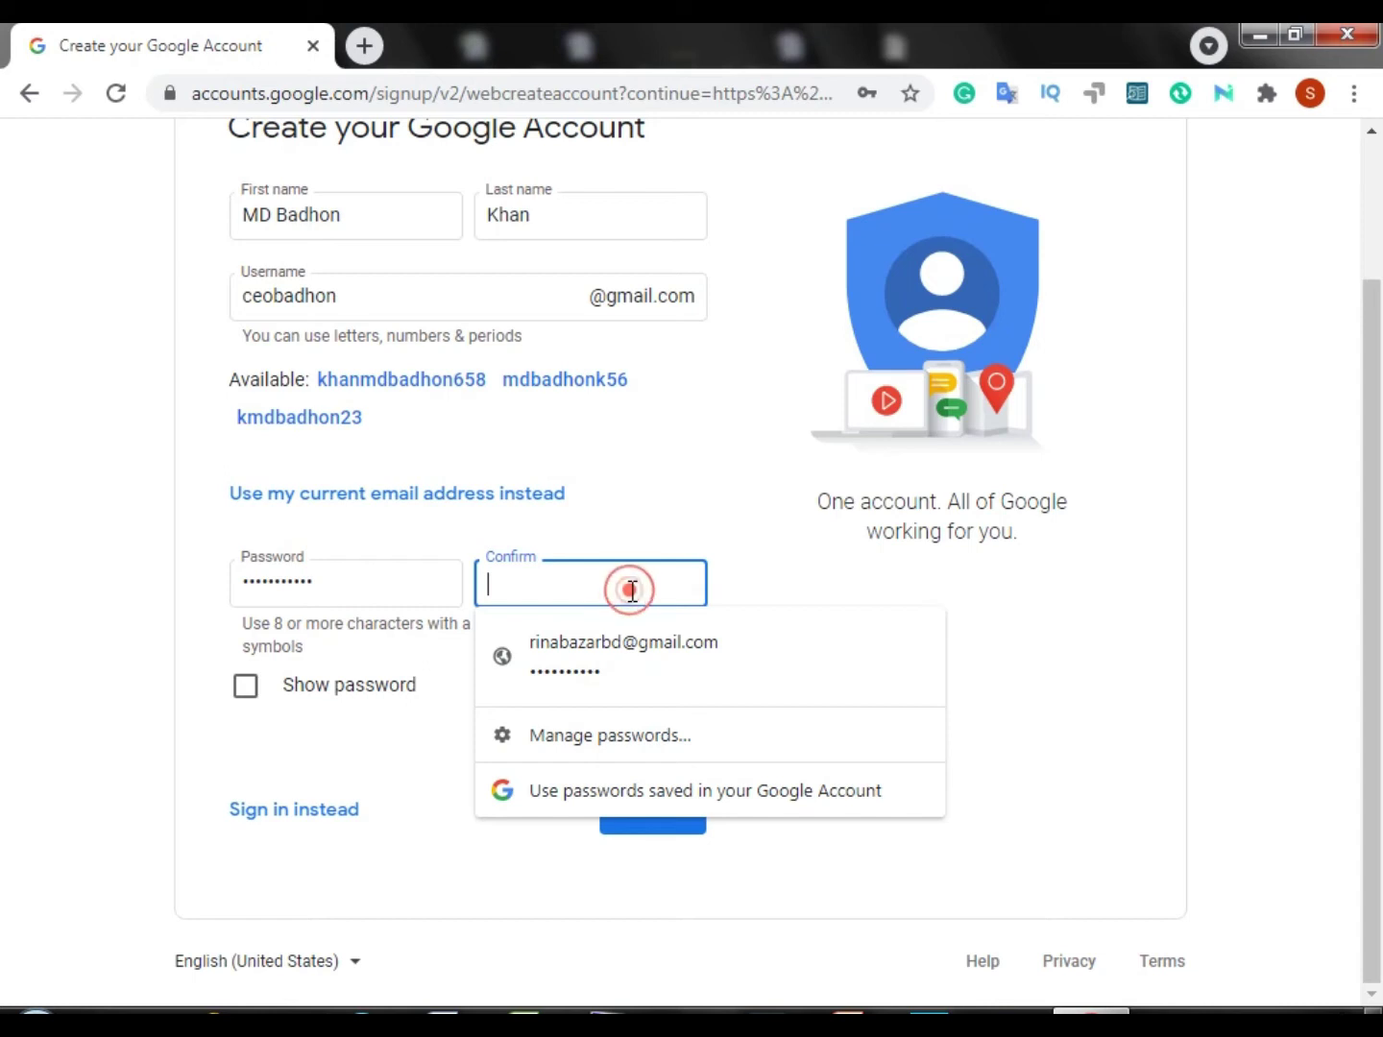
left_click(373, 582)
left_click(555, 590)
key("Down")
left_click(659, 568)
left_click(640, 506)
left_click(550, 597)
double_click(367, 580)
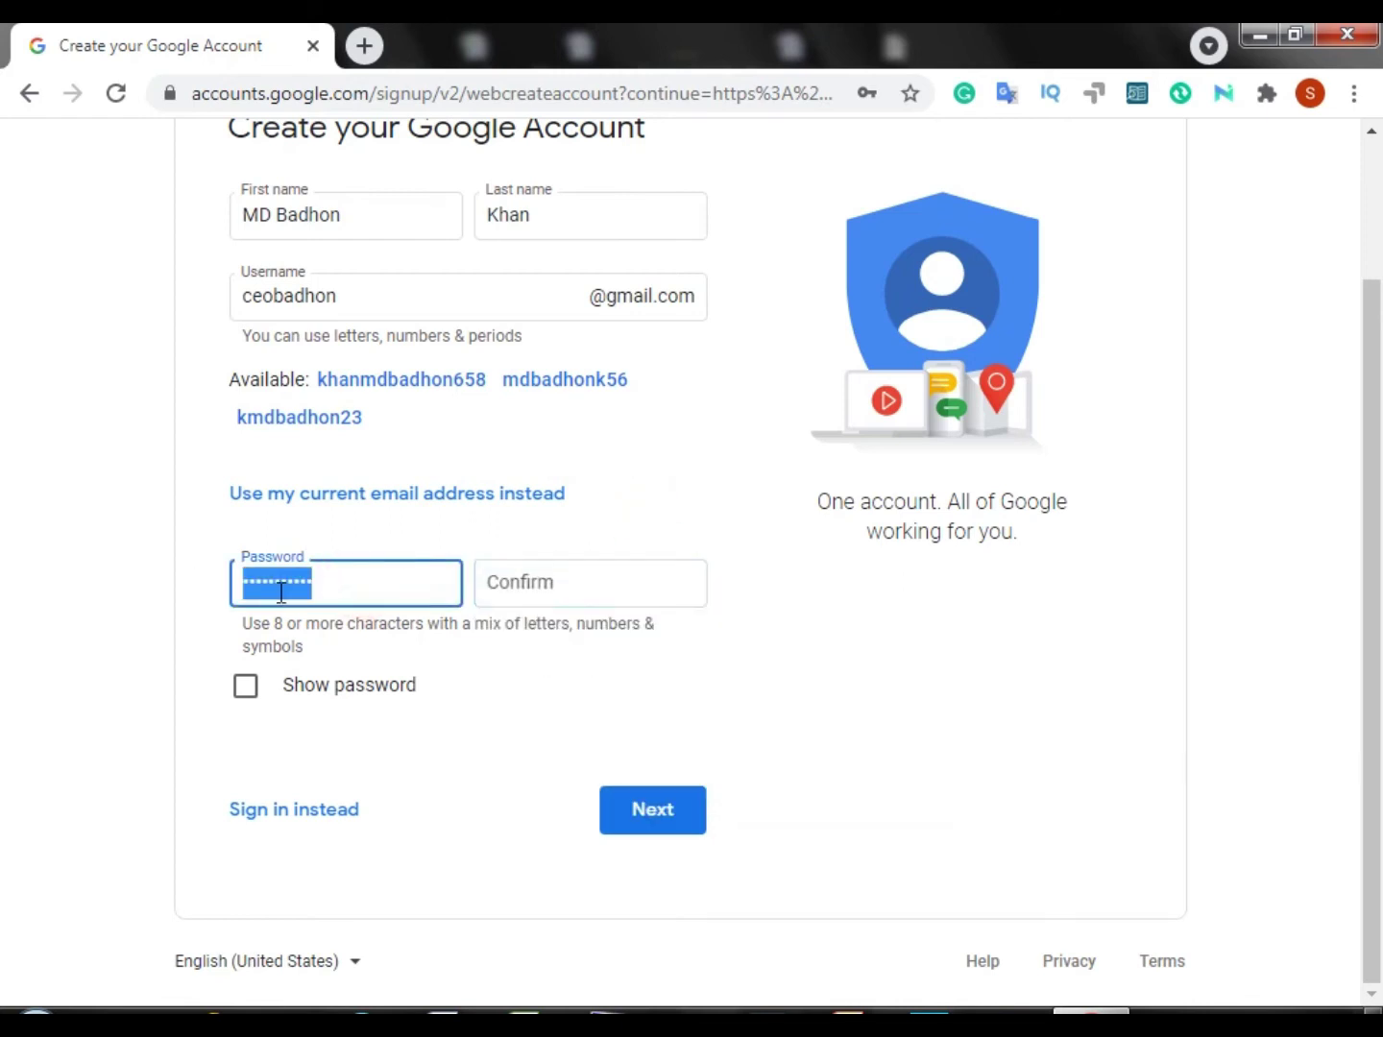
right_click(280, 588)
left_click(185, 583)
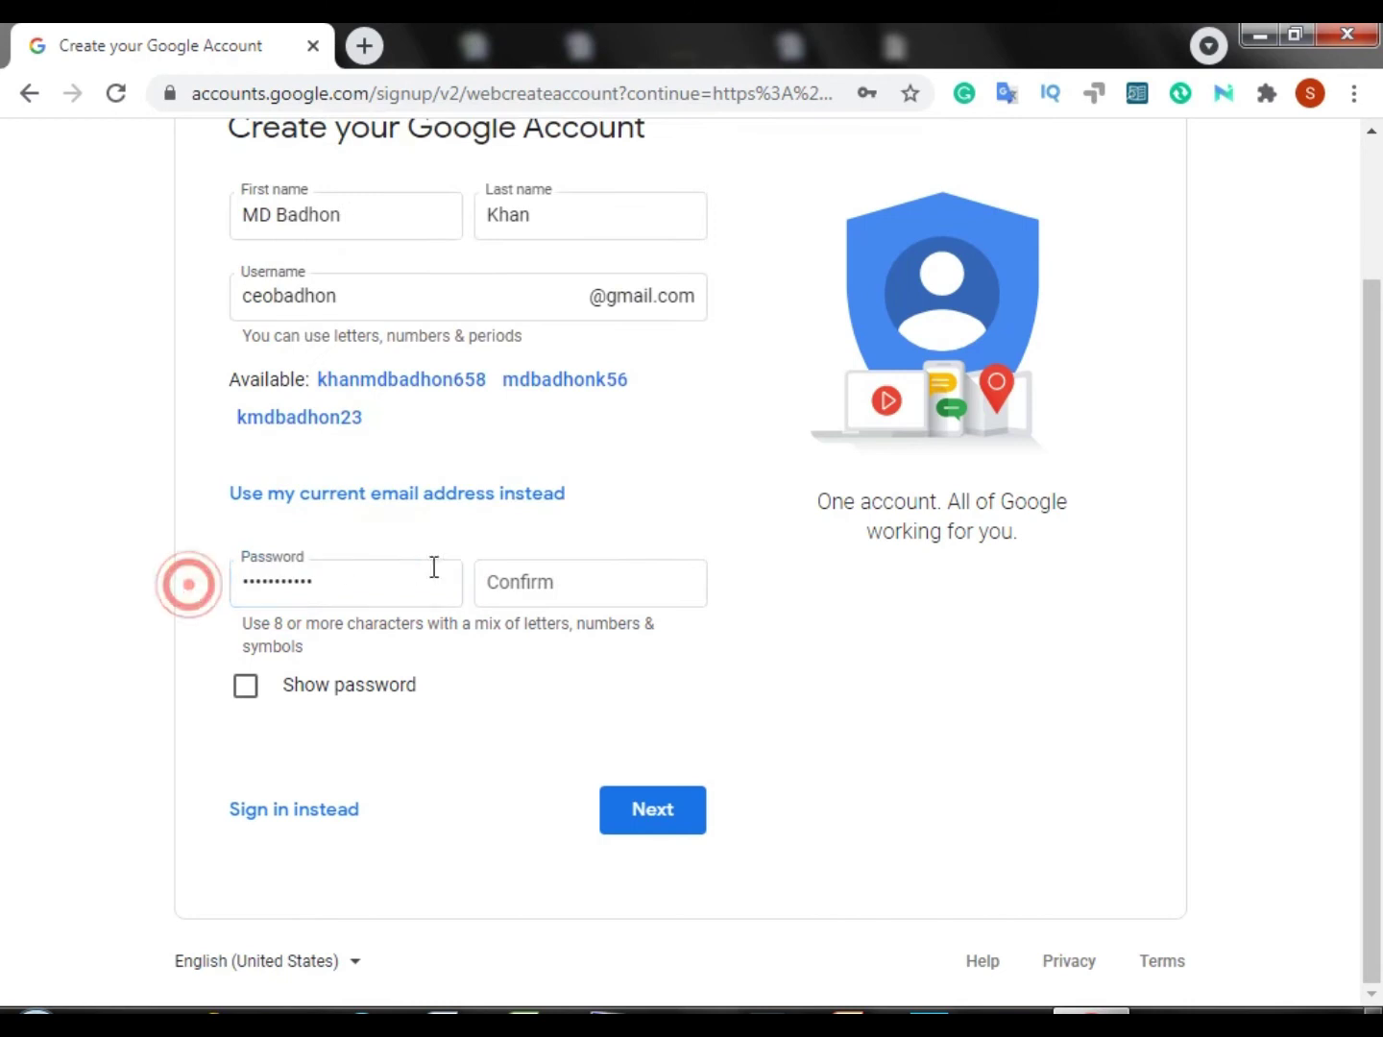
left_click(529, 573)
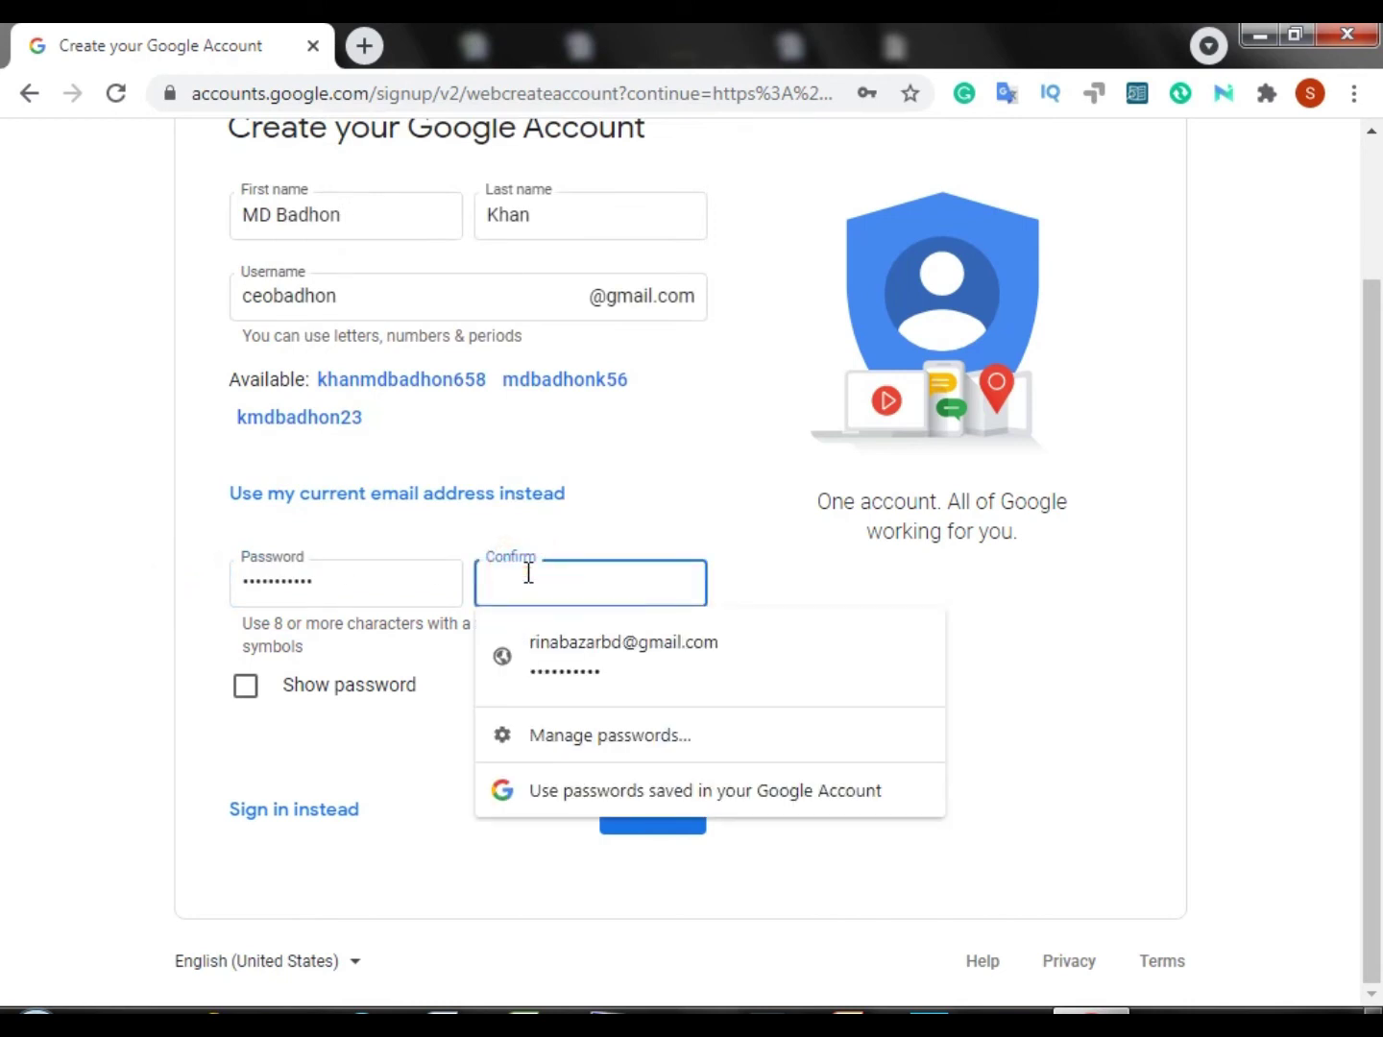
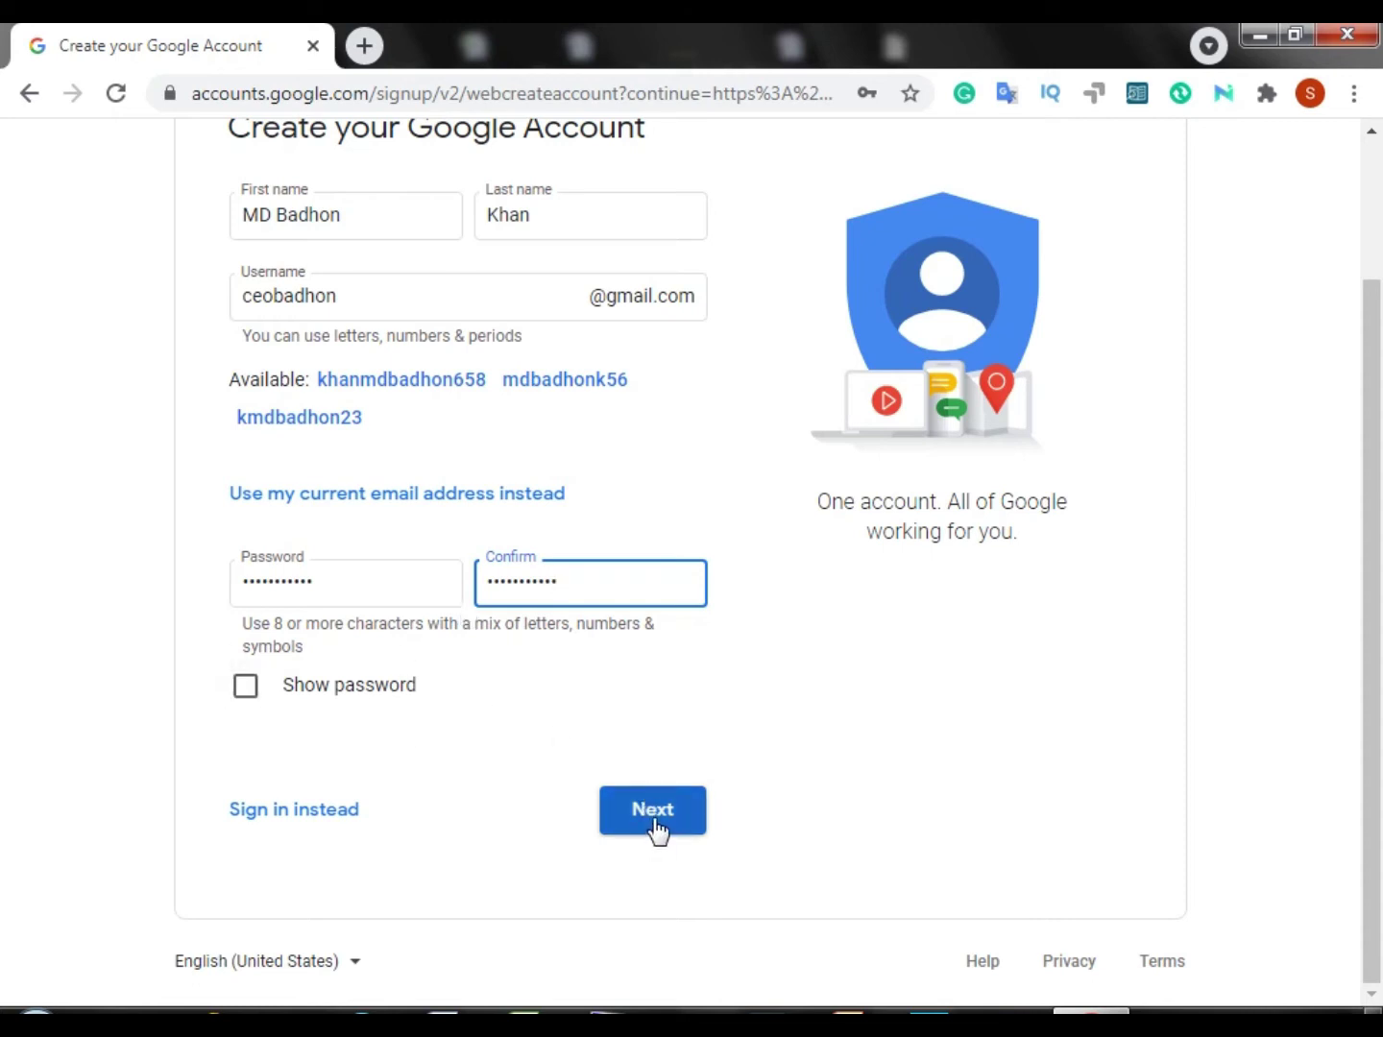
scroll(581, 757, "up", 2)
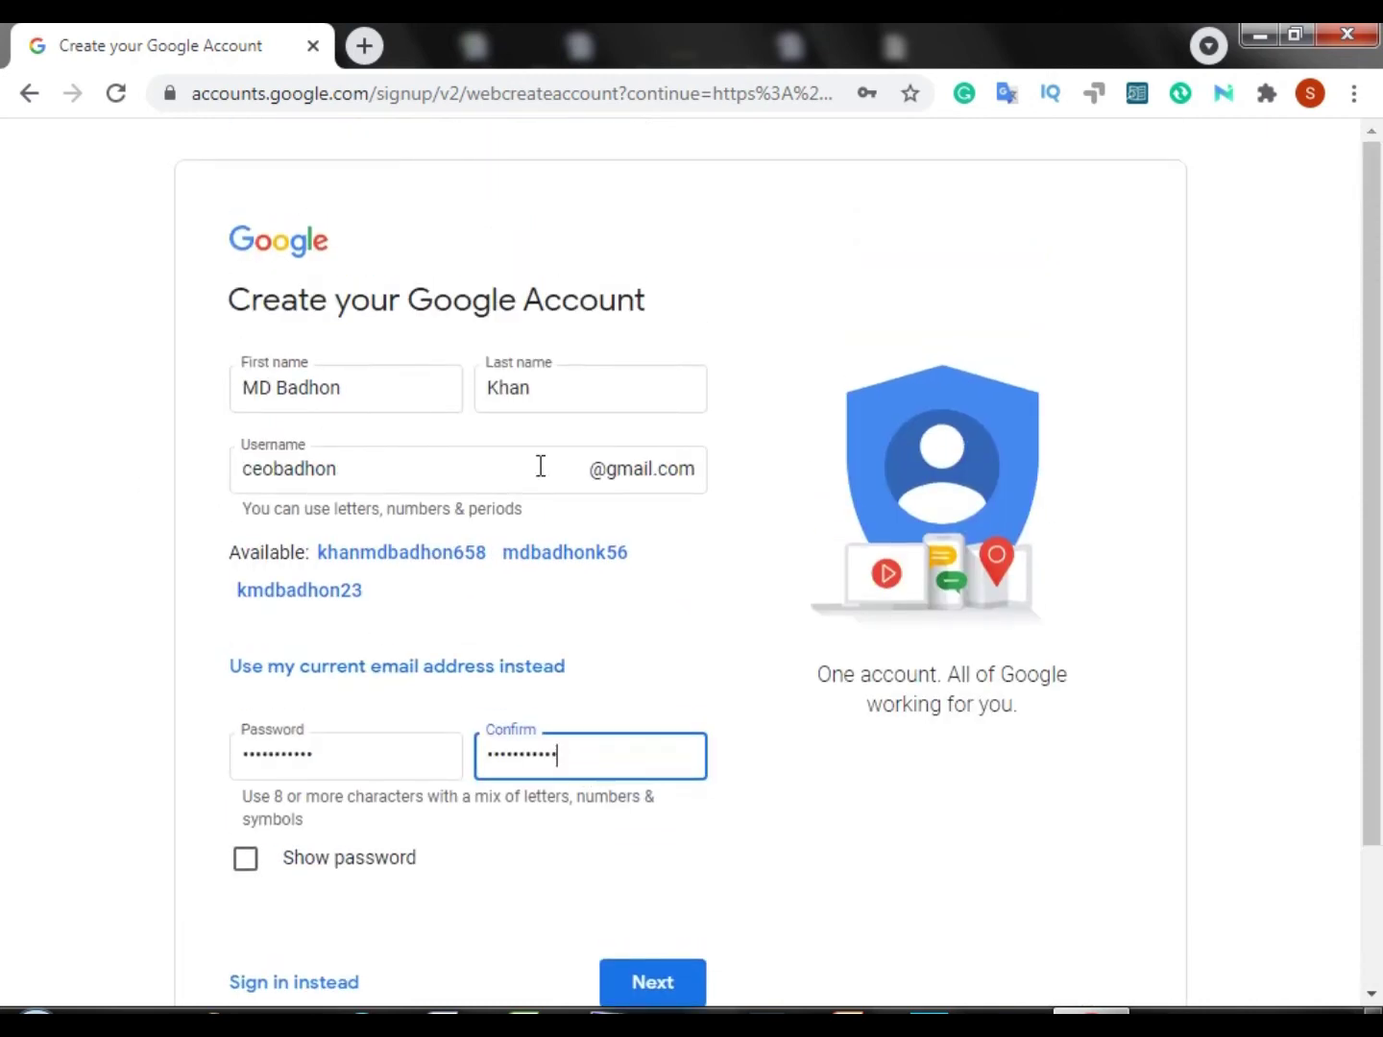
scroll(615, 775, "down", 2)
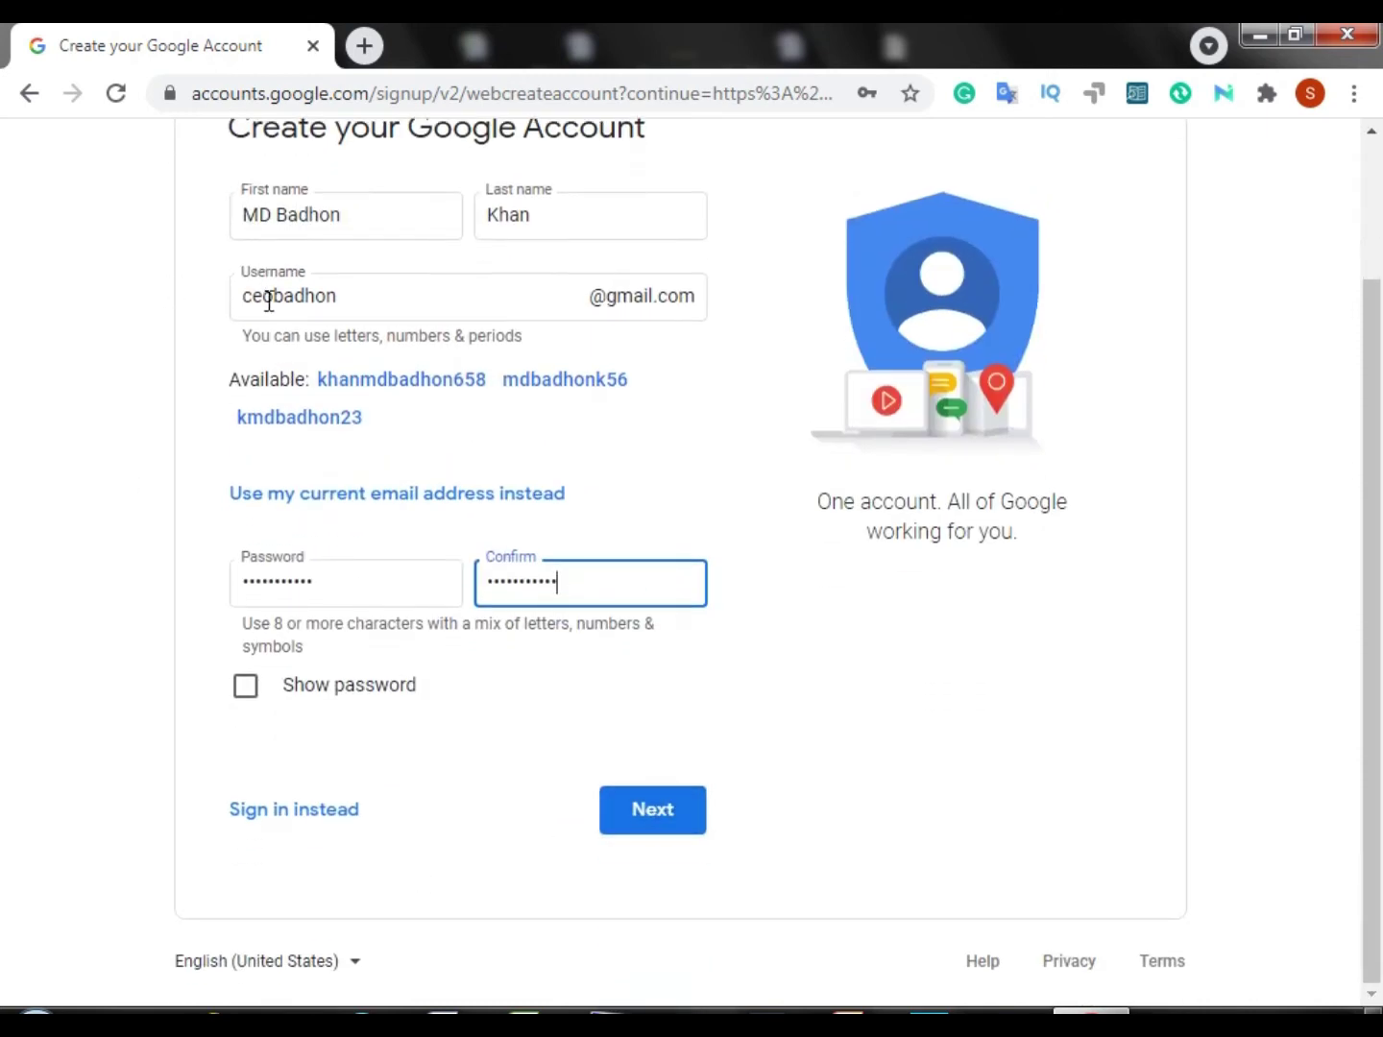
Step: Submit the name and password, then enter the account holder's phone number
left_click(642, 821)
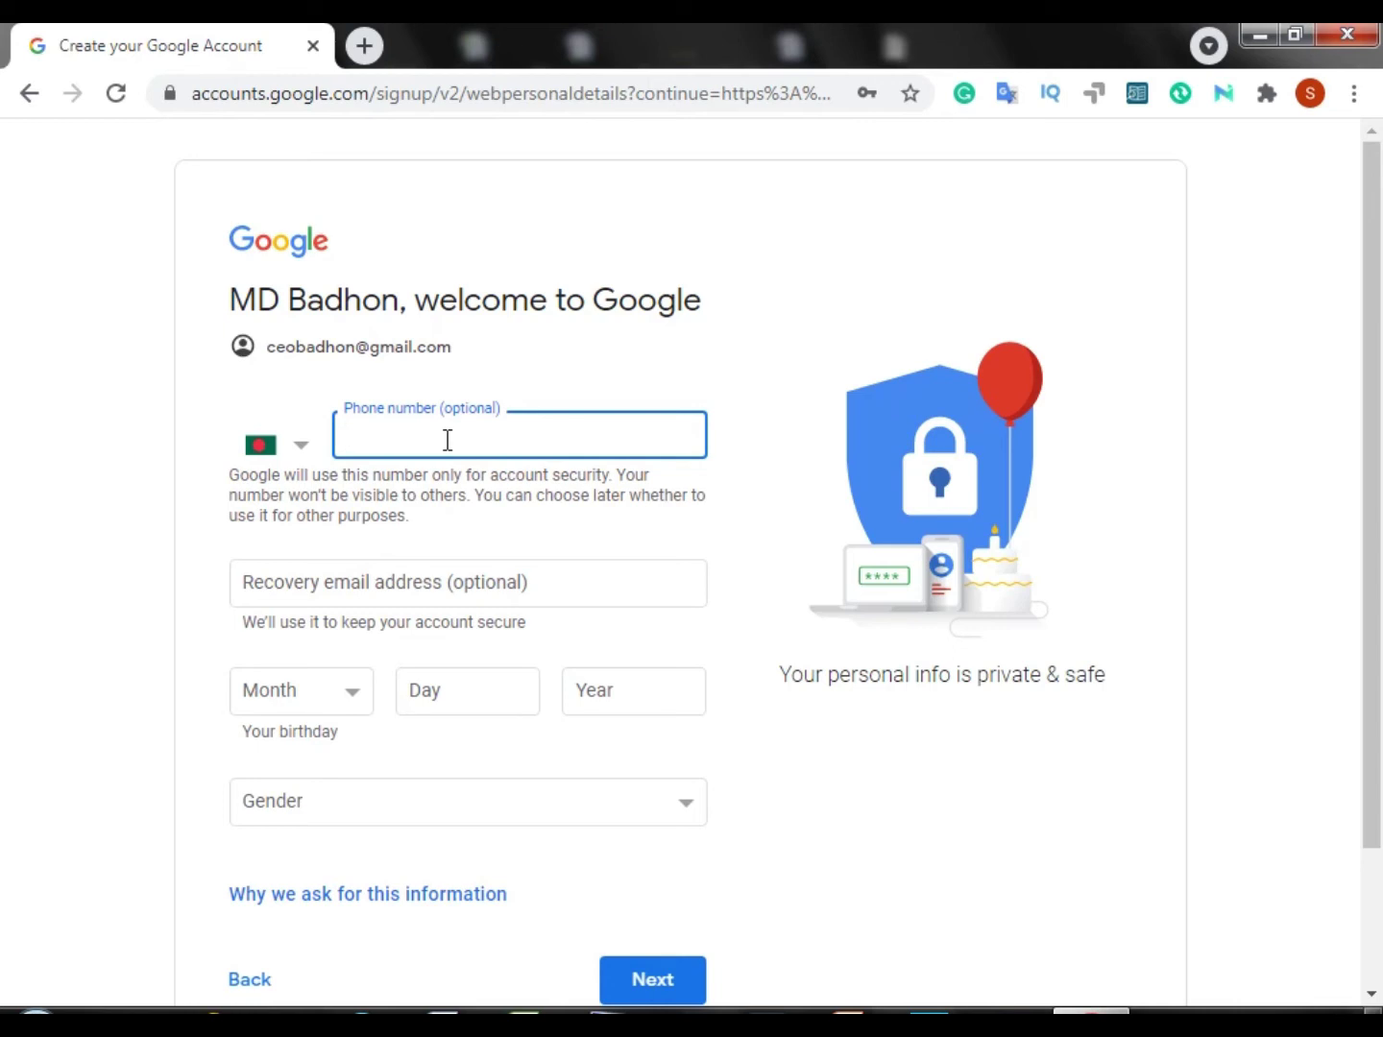
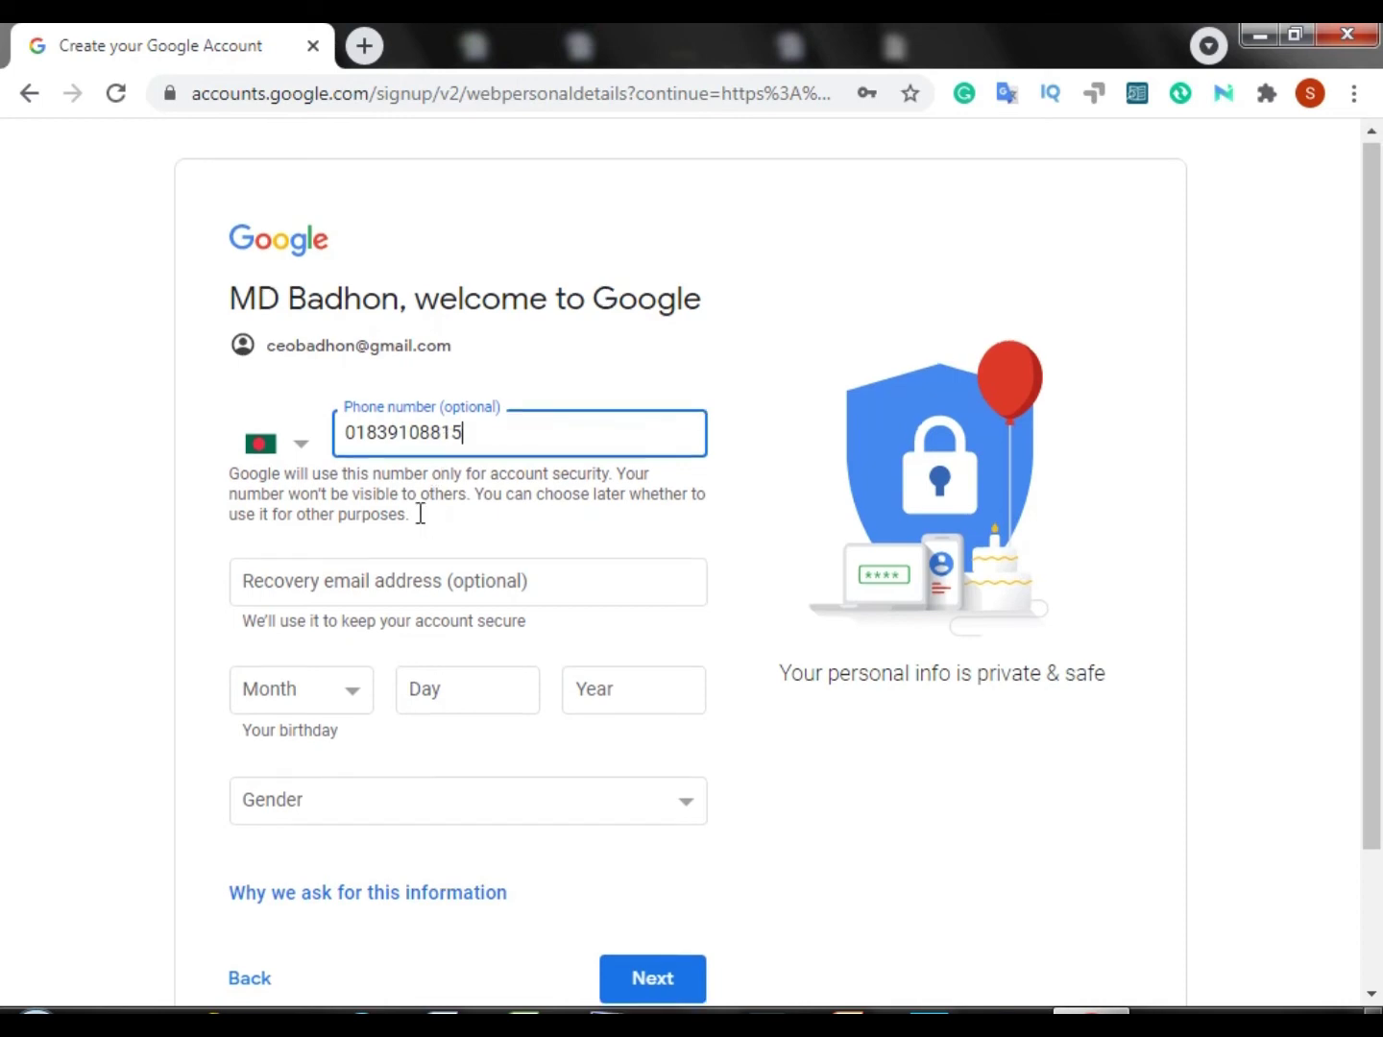
scroll(422, 522, "down", 2)
Step: Fill in the birth month, day and year, and set the gender to Male
left_click(346, 532)
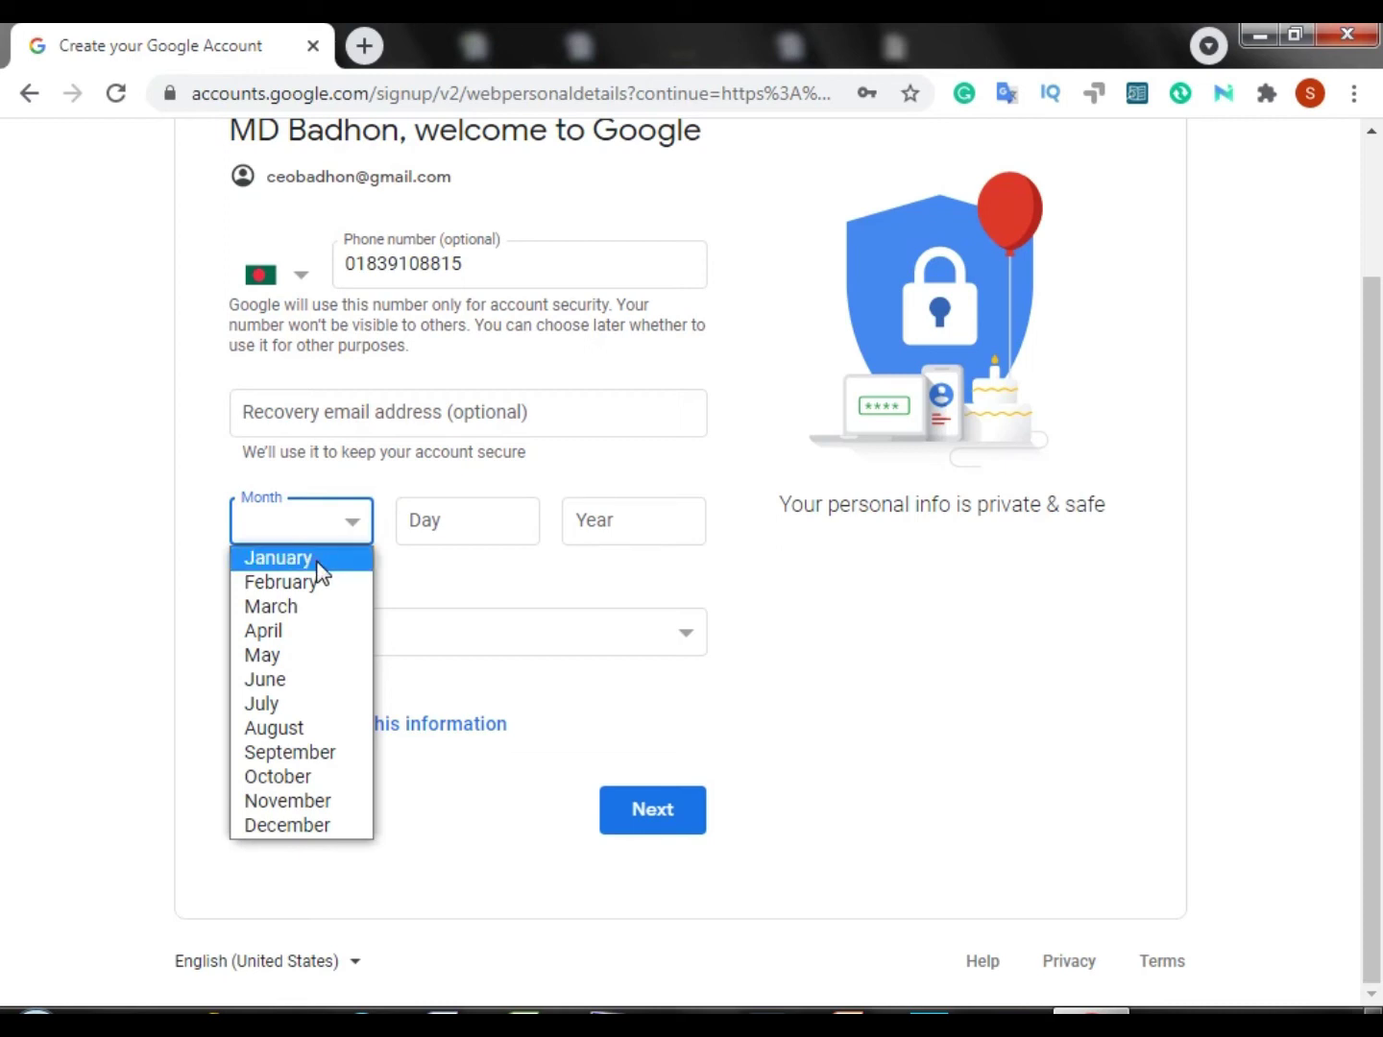
left_click(316, 561)
left_click(448, 542)
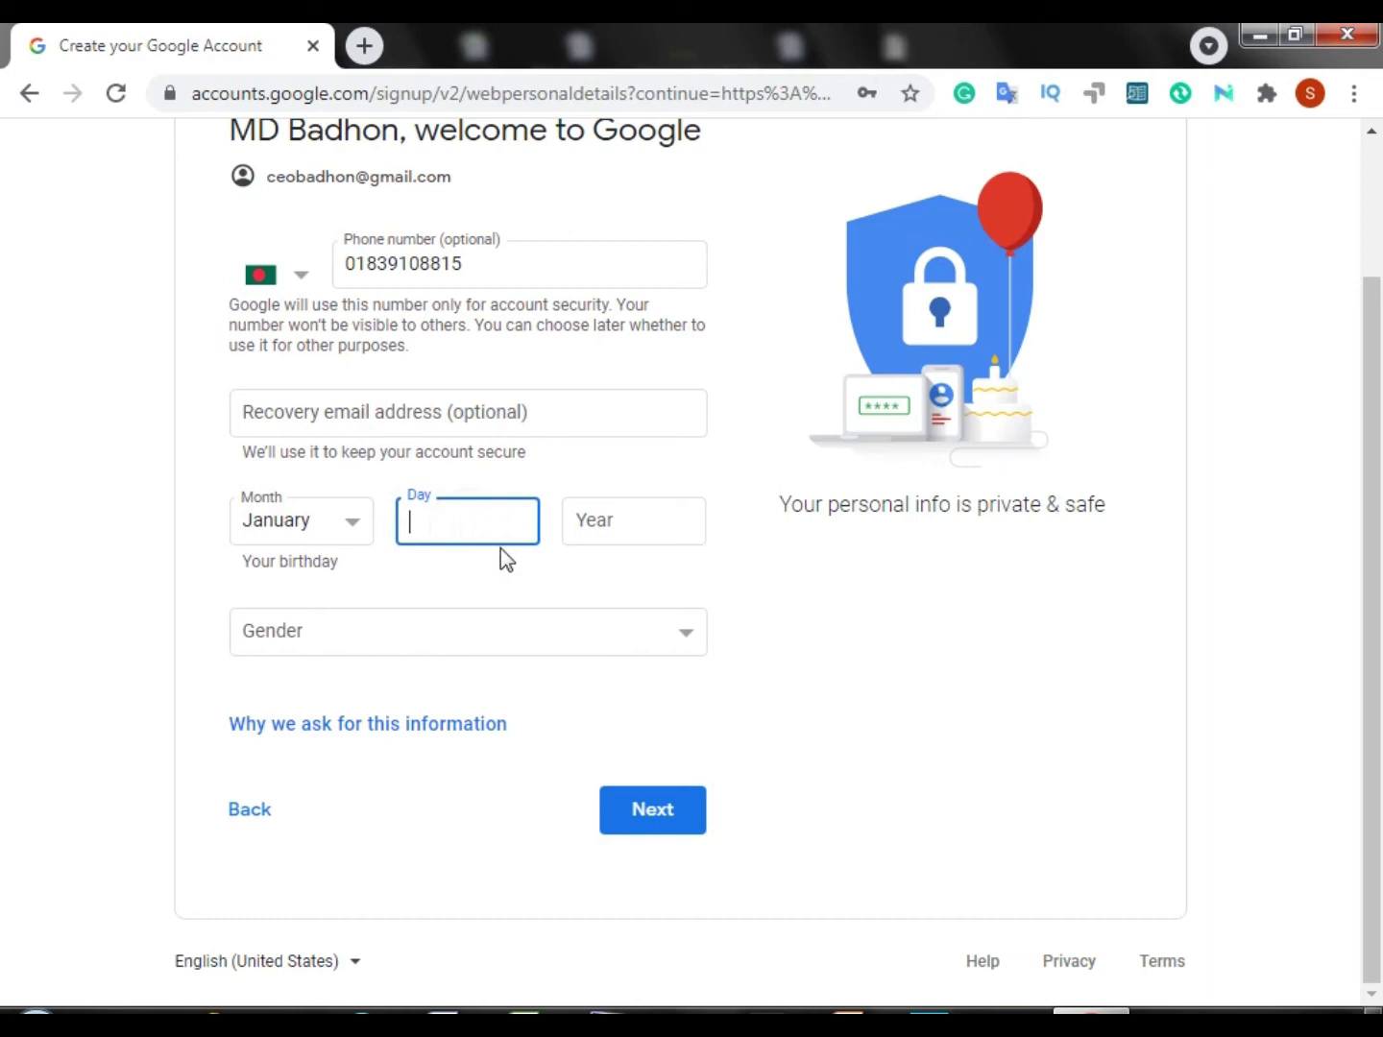
type("02")
left_click(621, 526)
type("1")
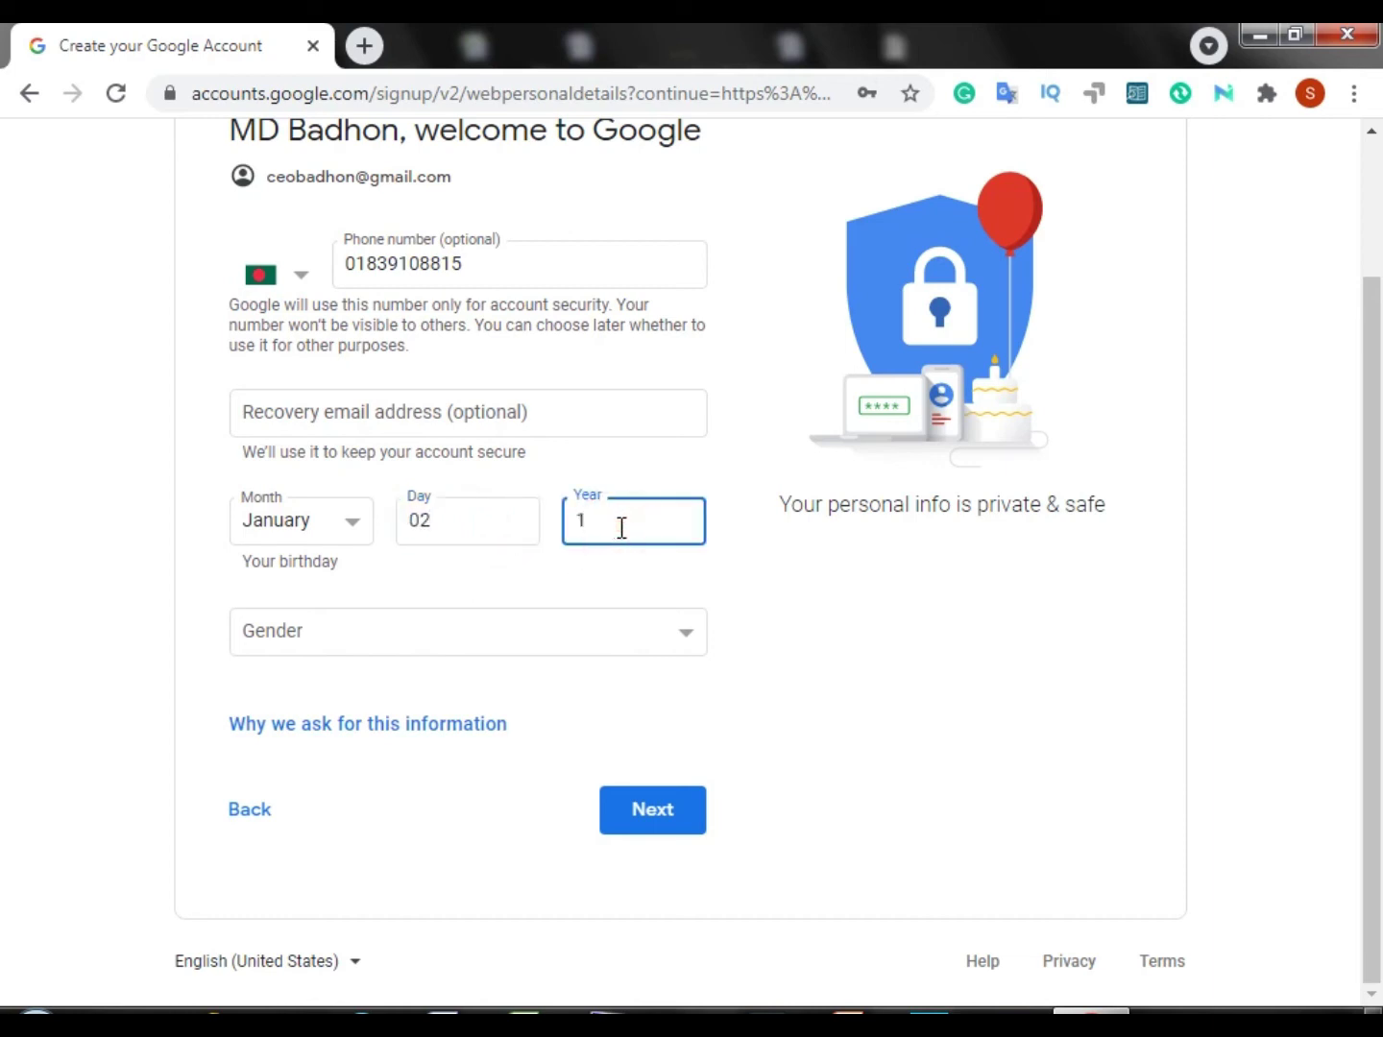
type("997")
left_click(437, 639)
left_click(297, 696)
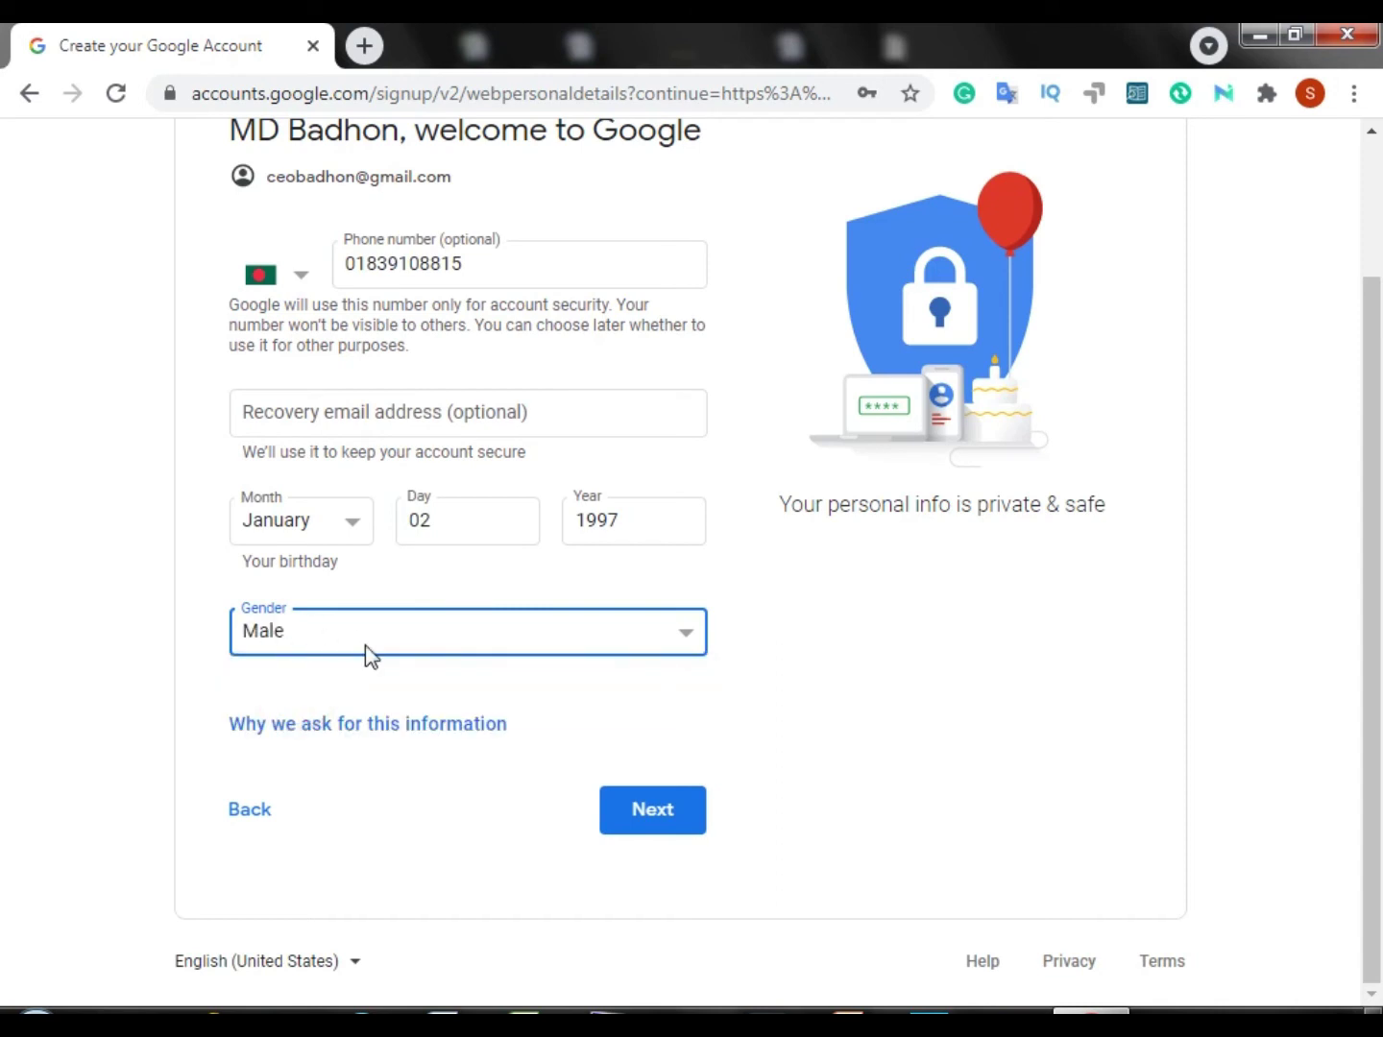
scroll(163, 504, "up", 2)
scroll(432, 691, "down", 2)
Step: Submit the personal details and have a verification code texted to the phone
left_click(652, 812)
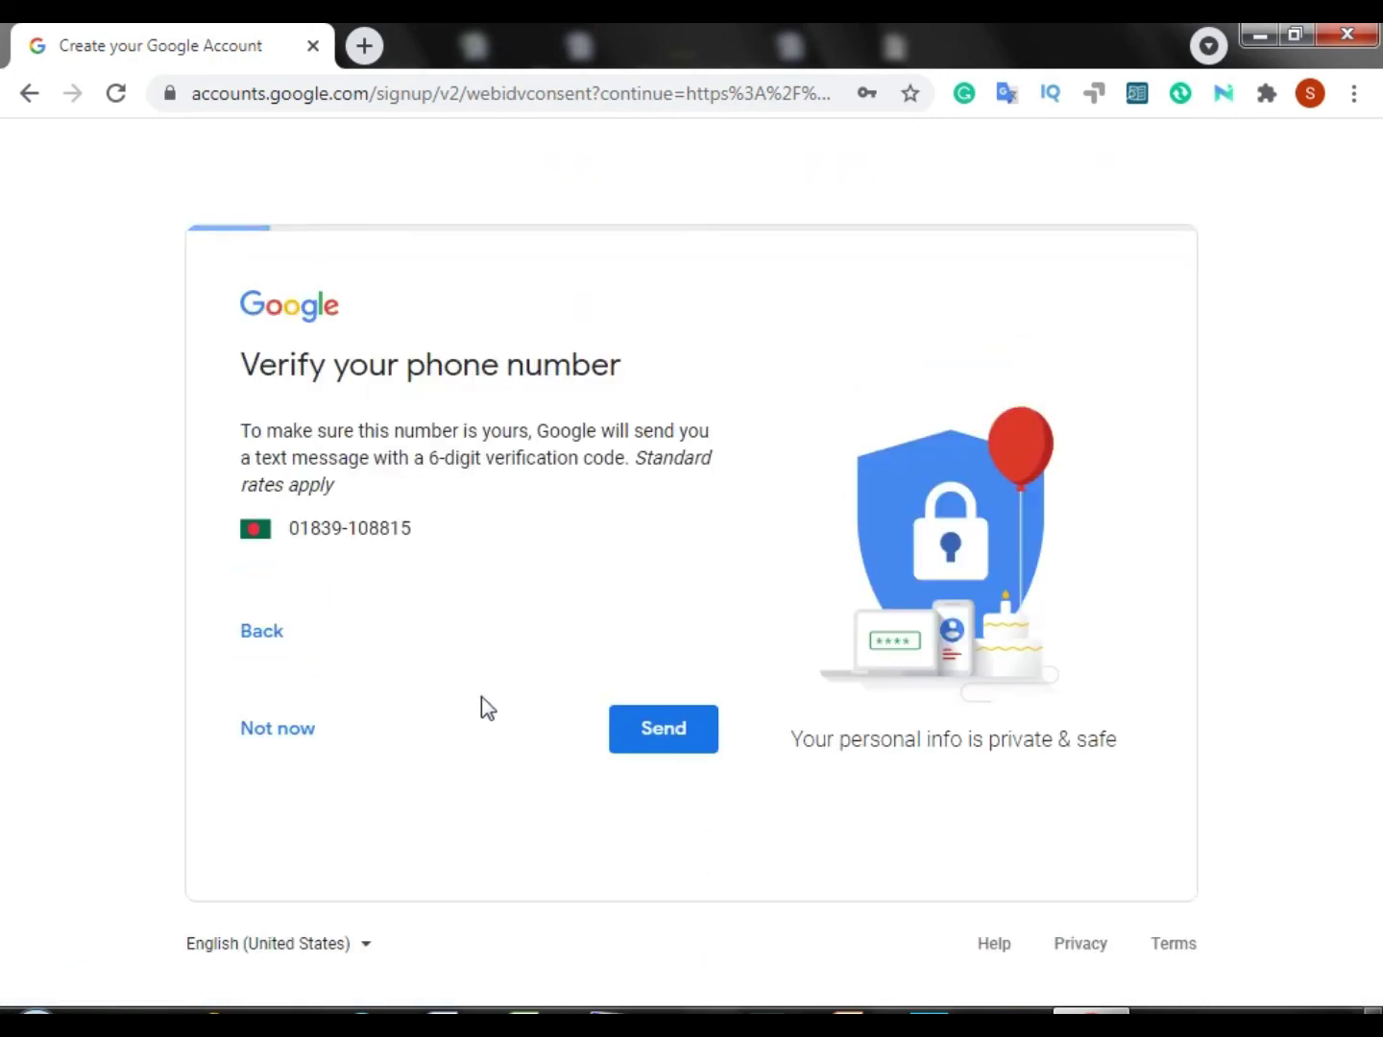
left_click(670, 730)
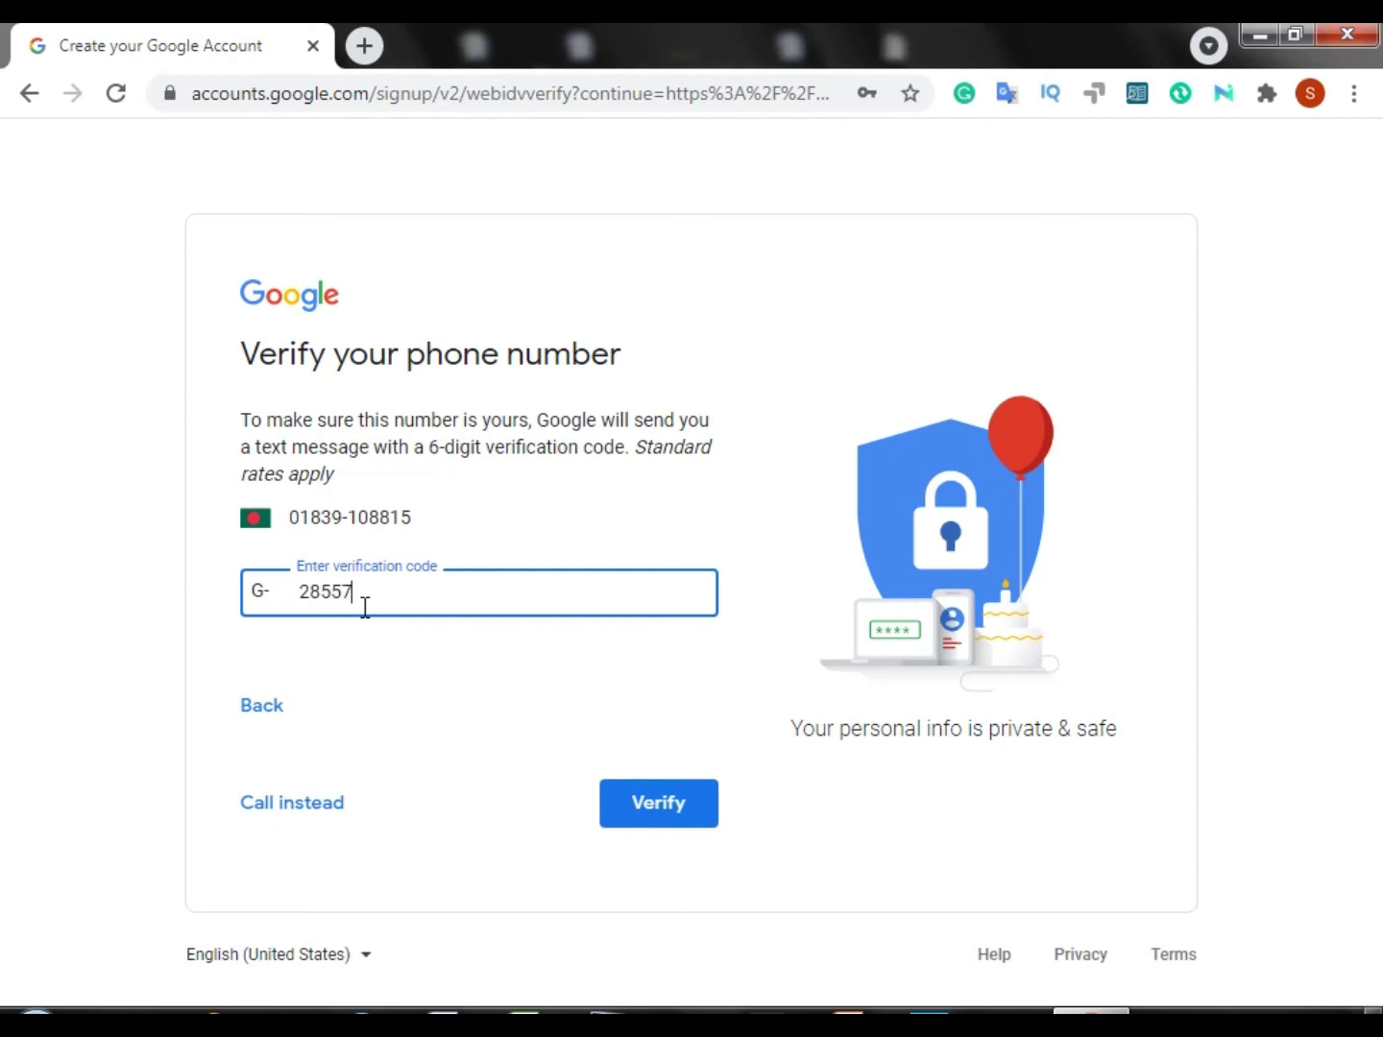
Step: Verify the code, allow the number across Google services, and agree to Privacy and Terms
left_click(652, 816)
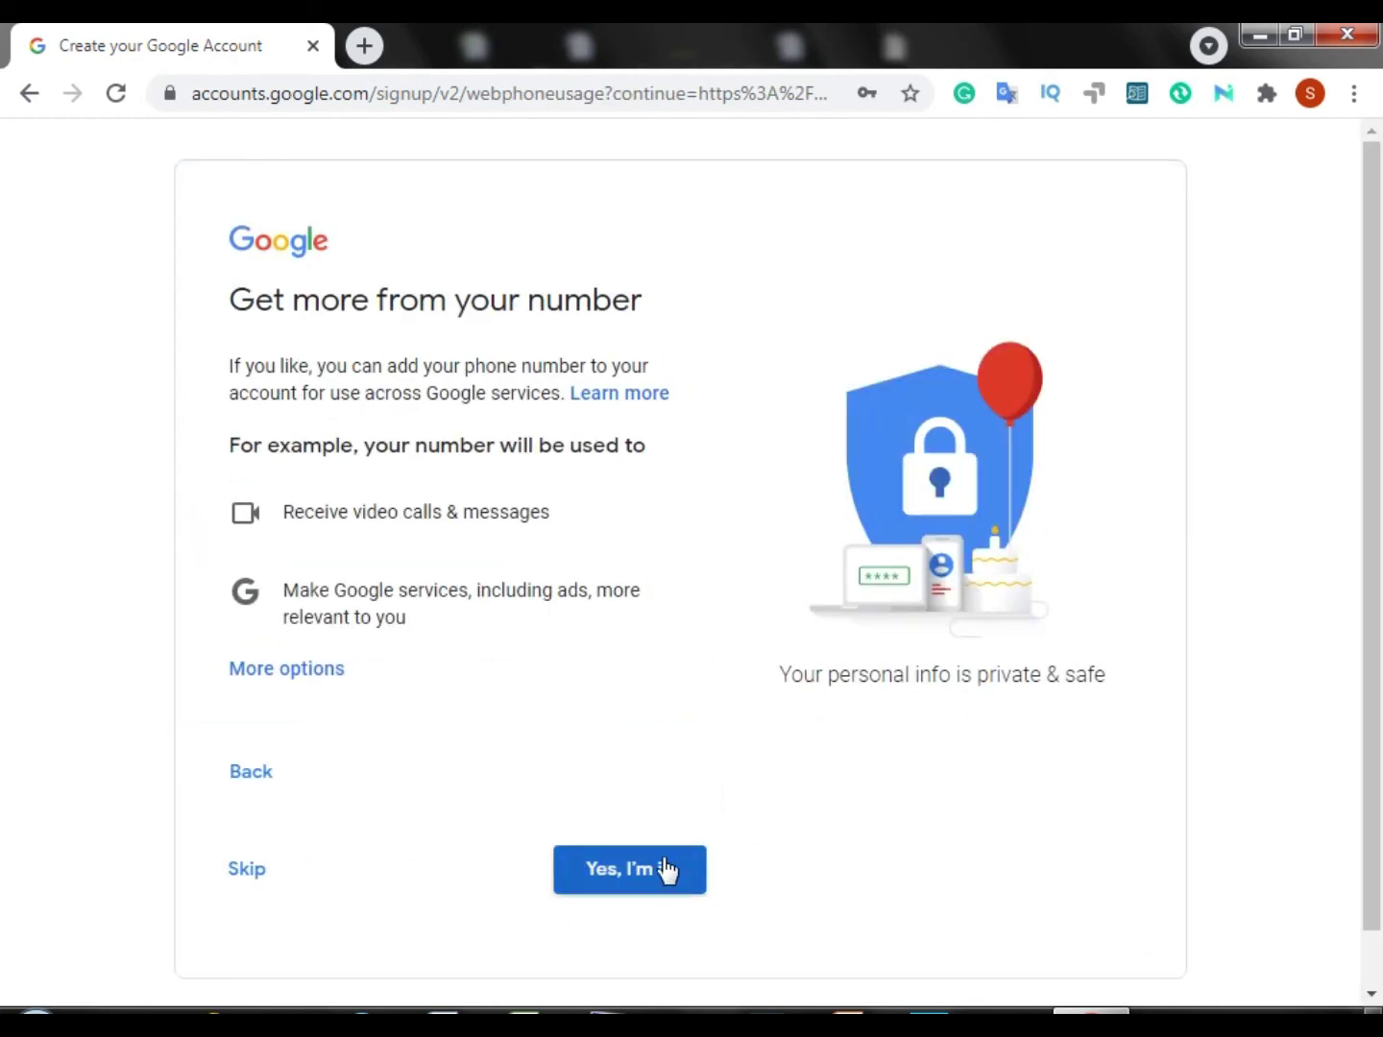
left_click(663, 868)
scroll(485, 783, "down", 12)
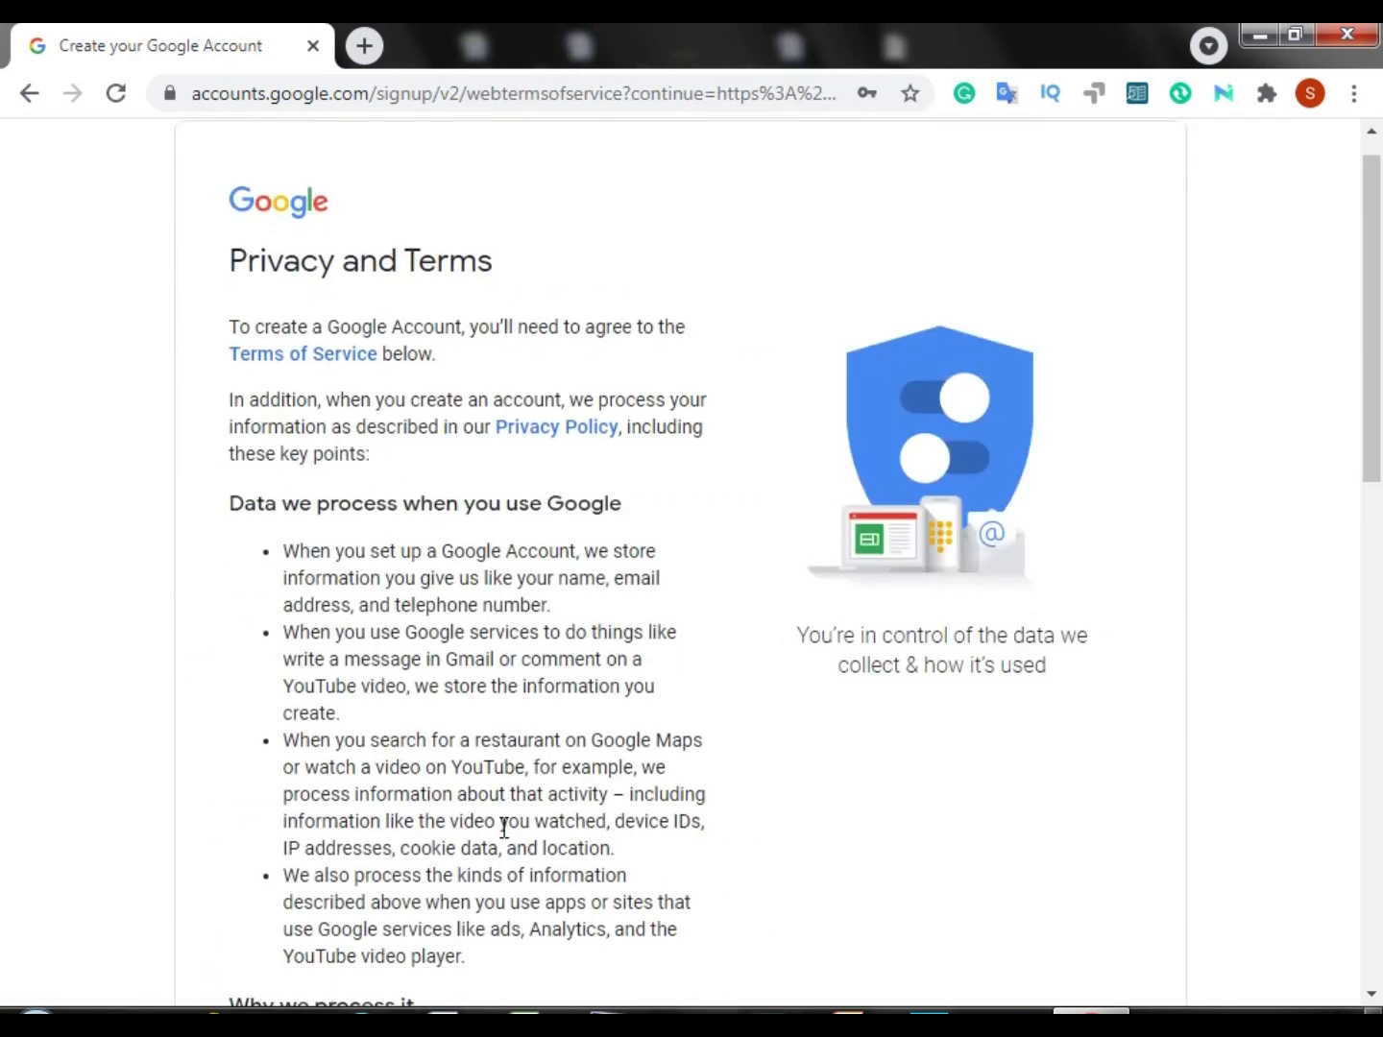
scroll(402, 773, "down", 2)
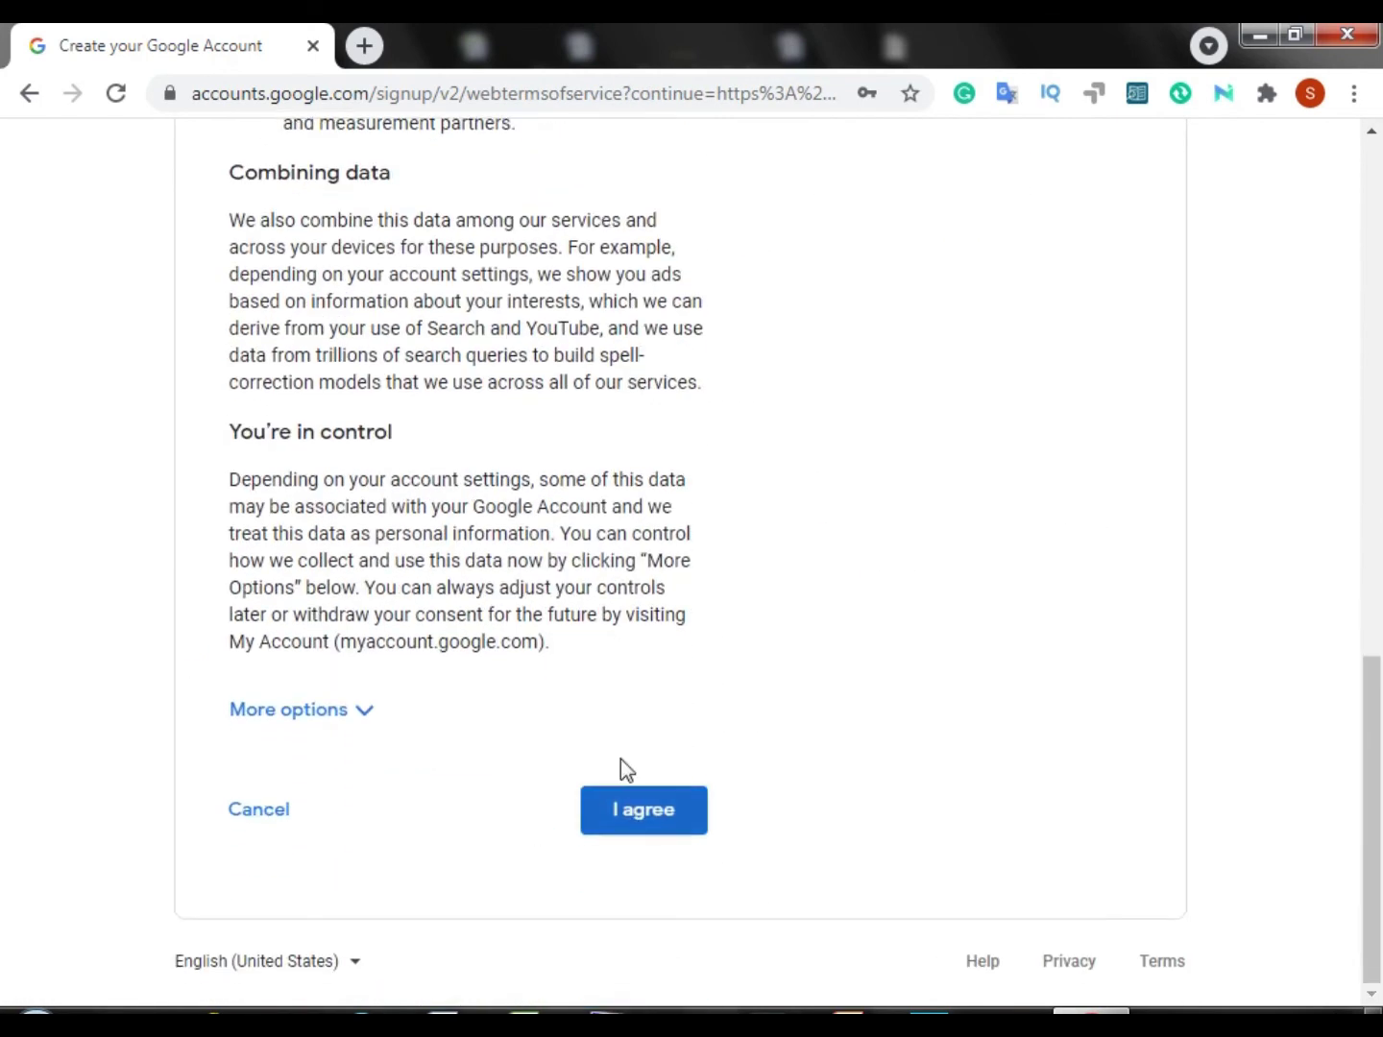
scroll(620, 768, "up", 15)
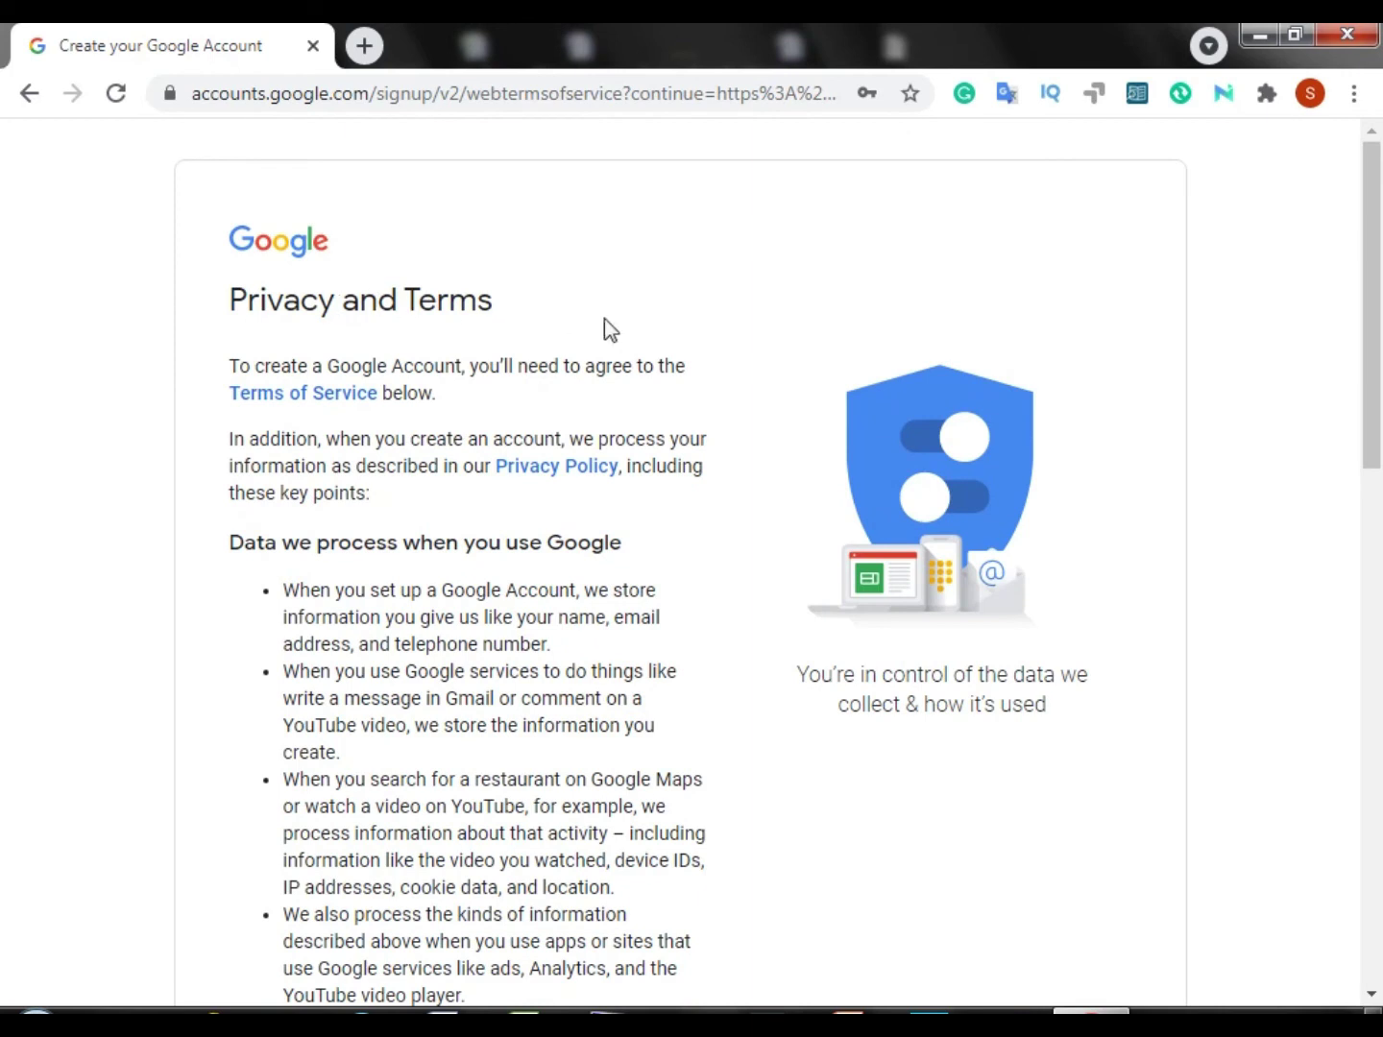
scroll(516, 518, "down", 15)
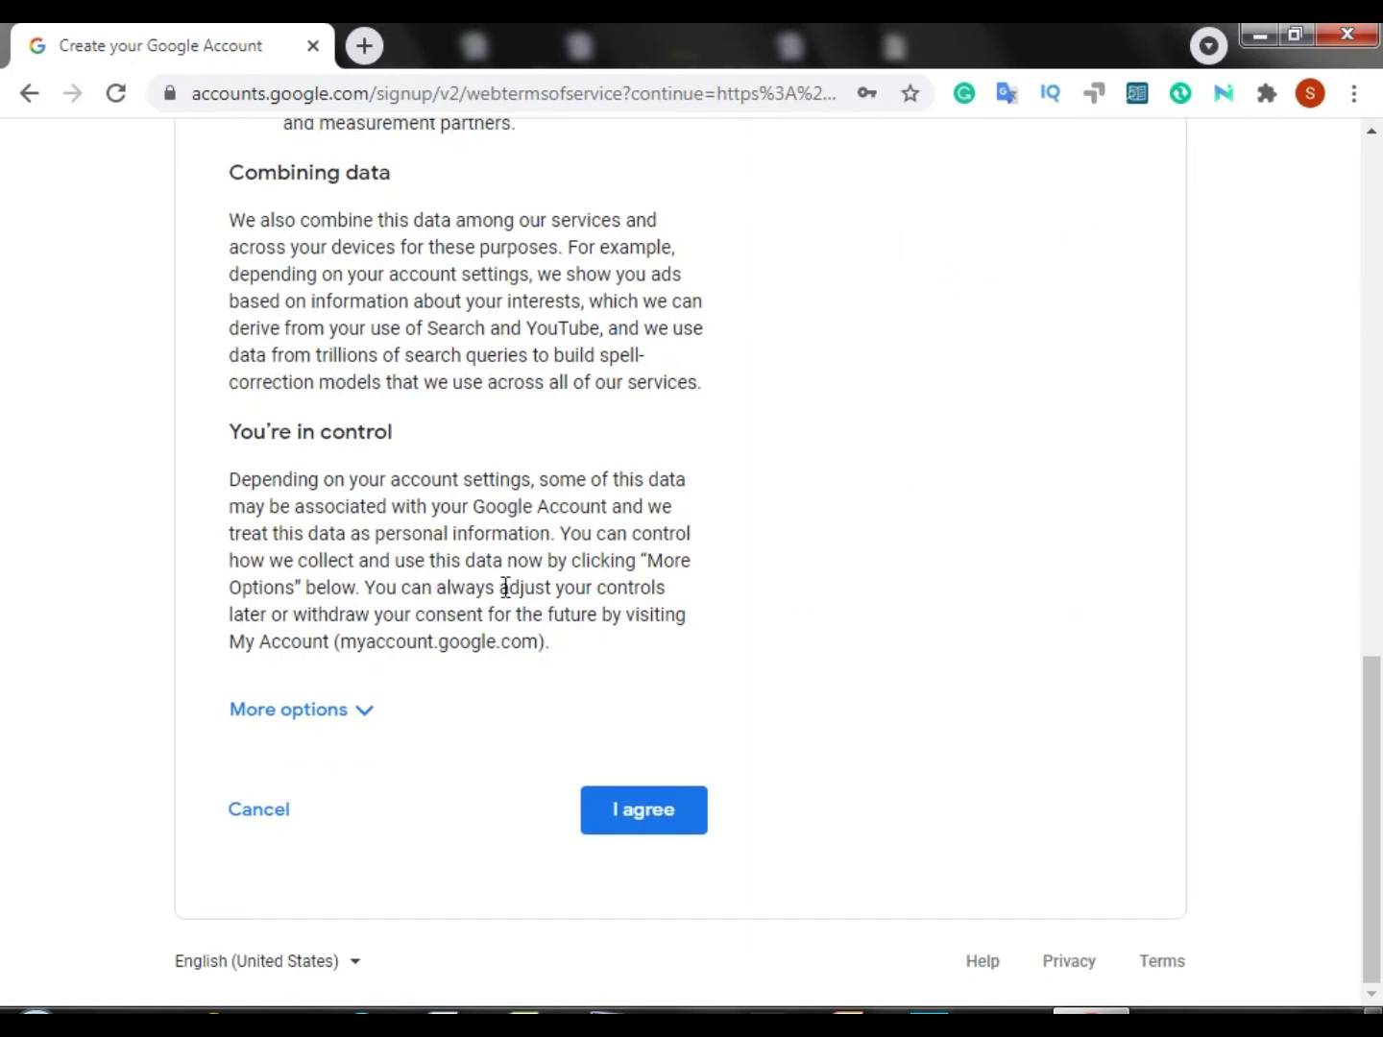
left_click(686, 812)
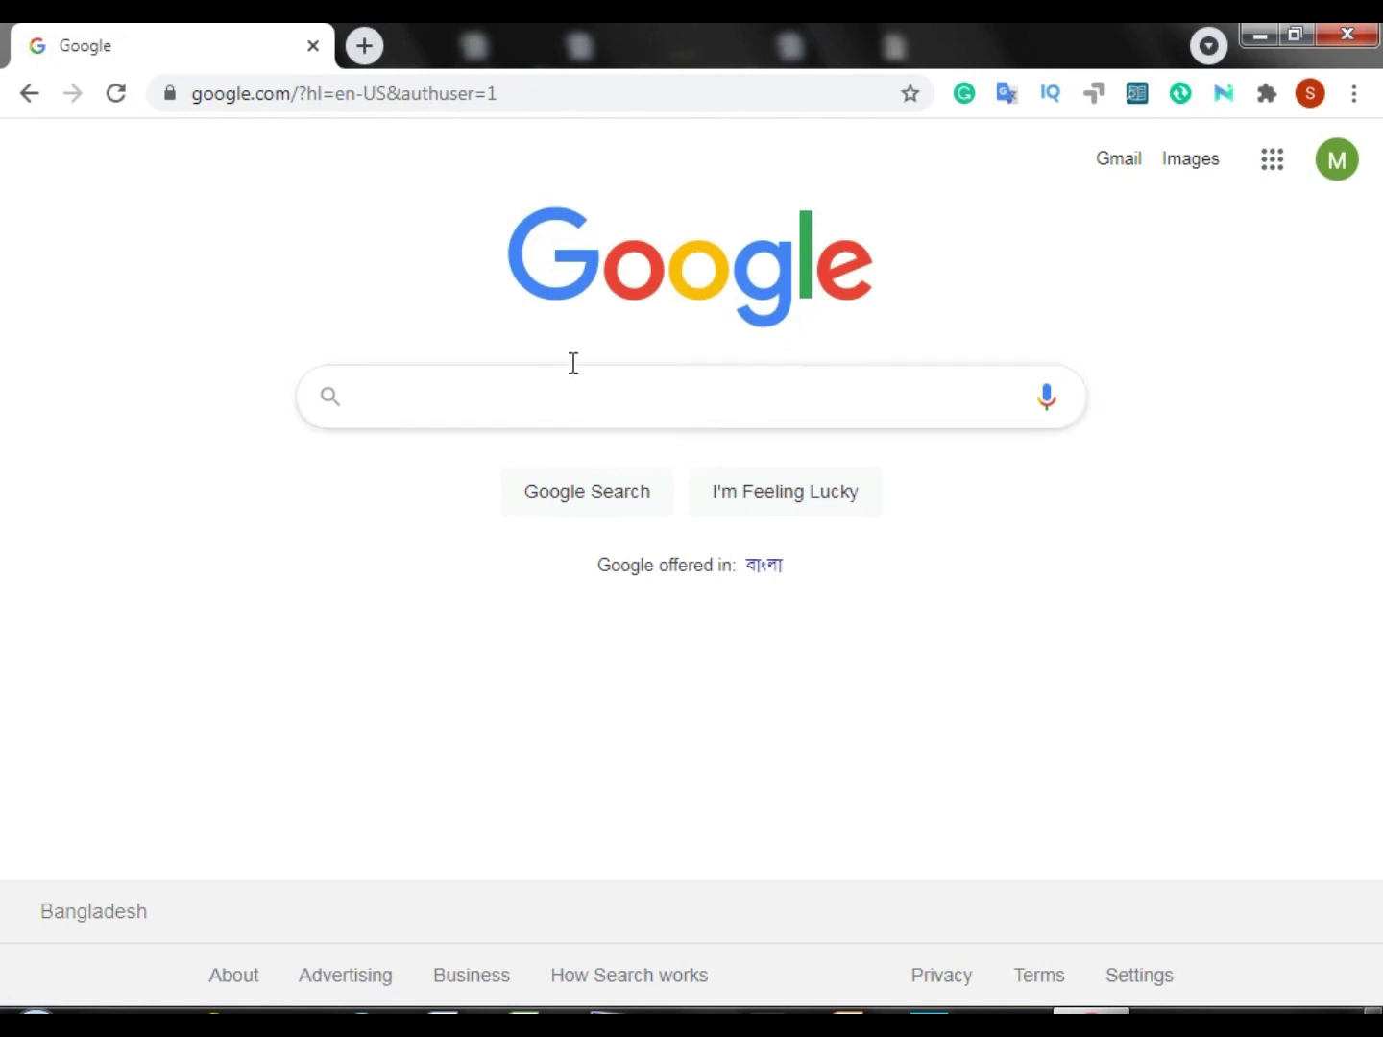
Step: Open Gmail, read the Google Community Team welcome email, and dismiss both intro popups
left_click(1116, 174)
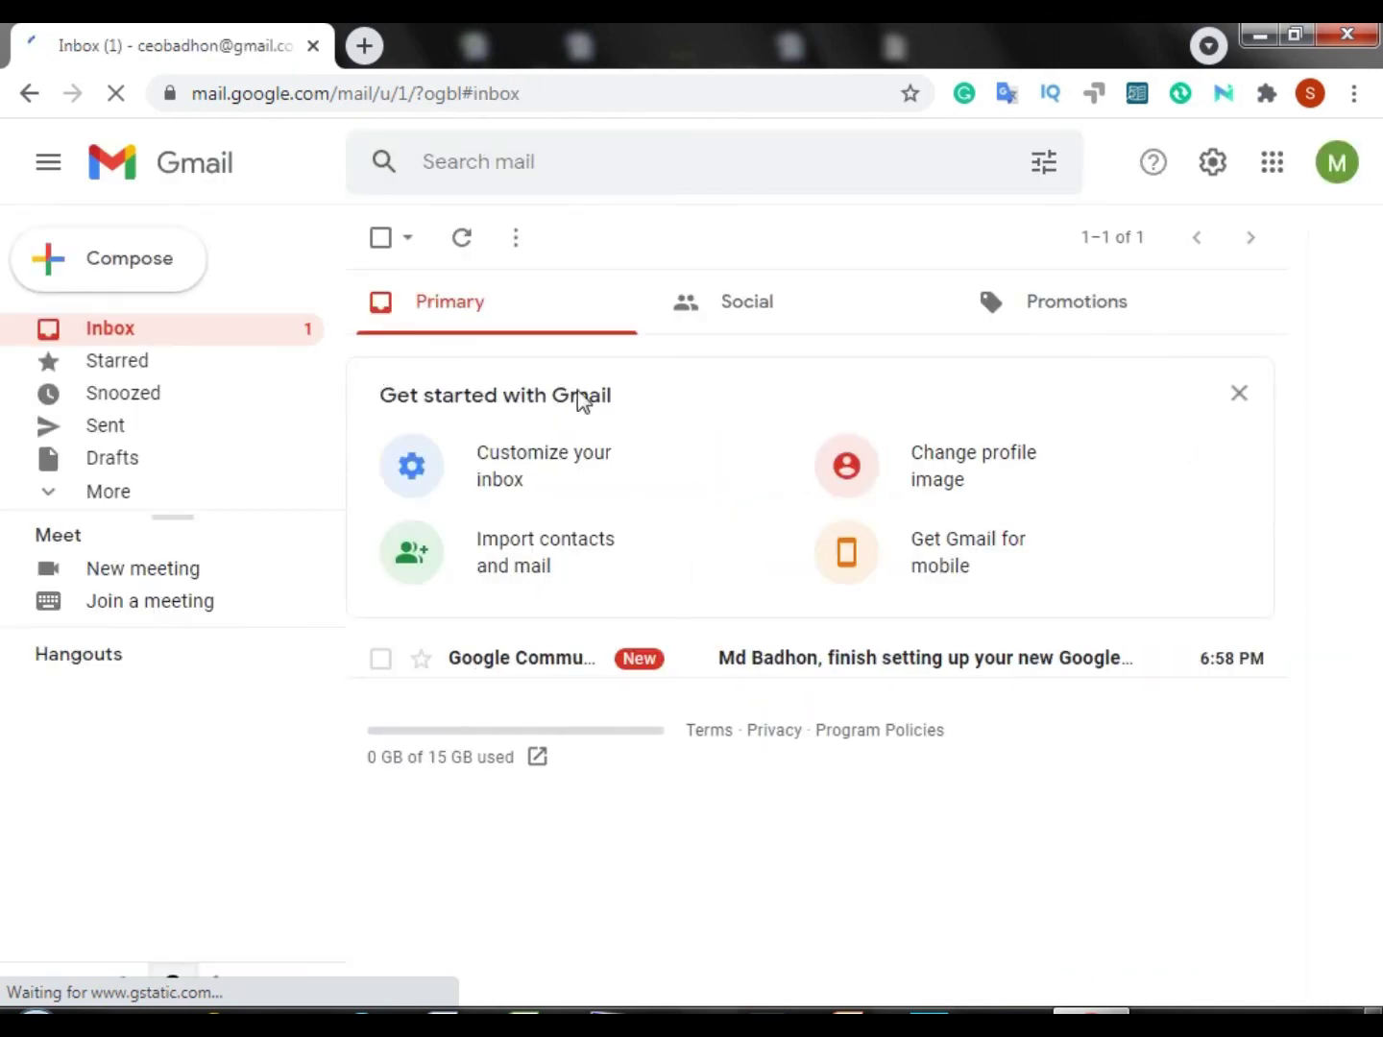
left_click(534, 662)
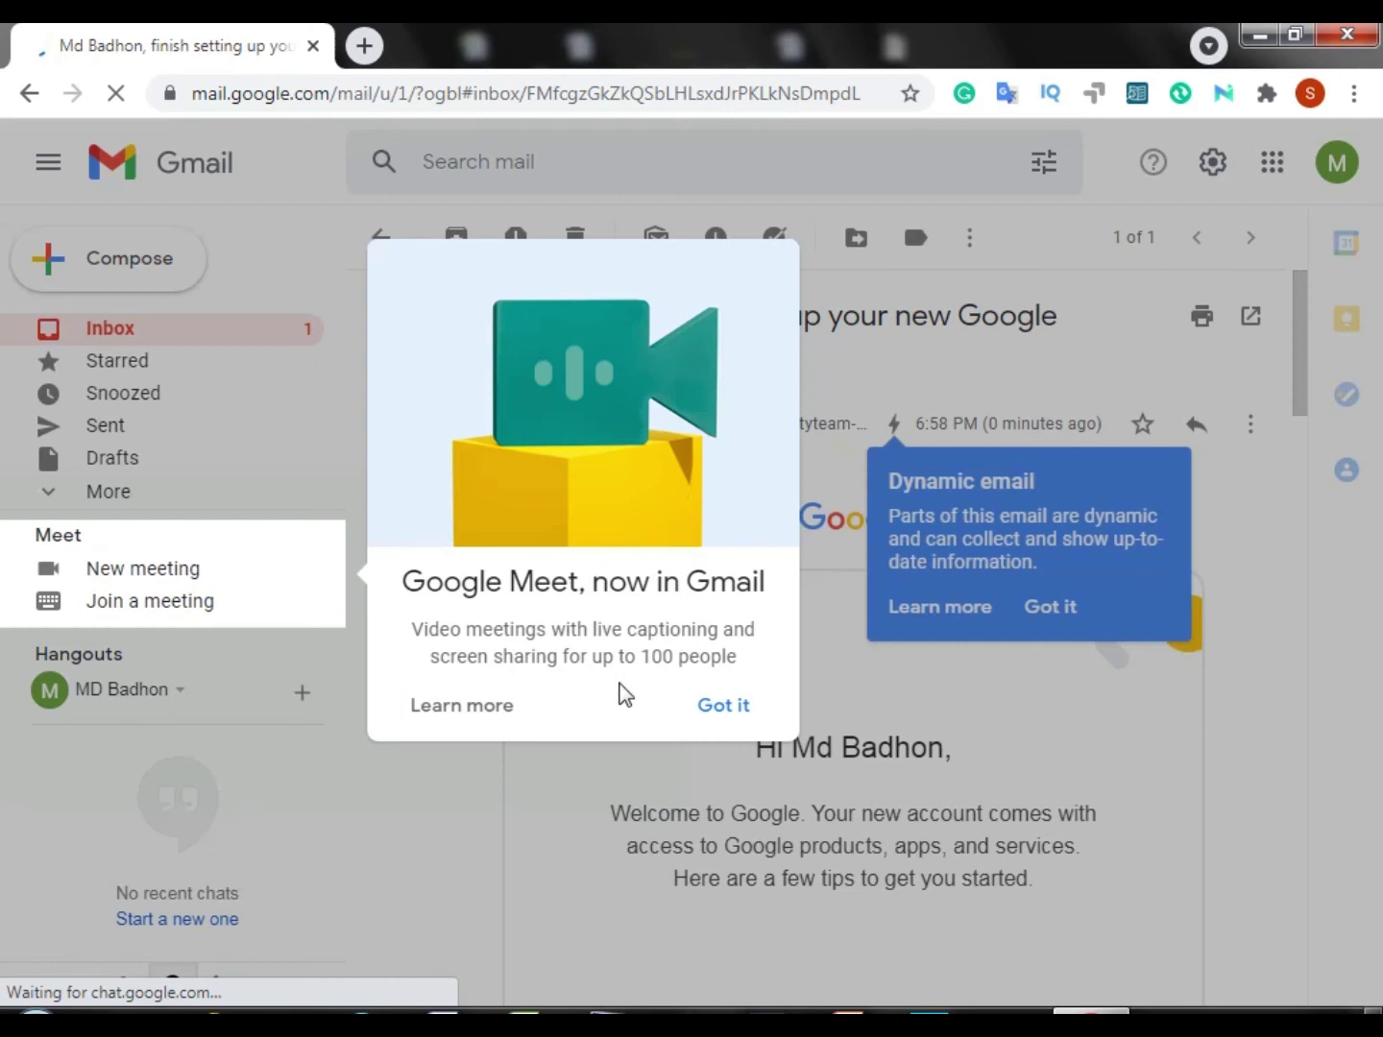
left_click(1050, 605)
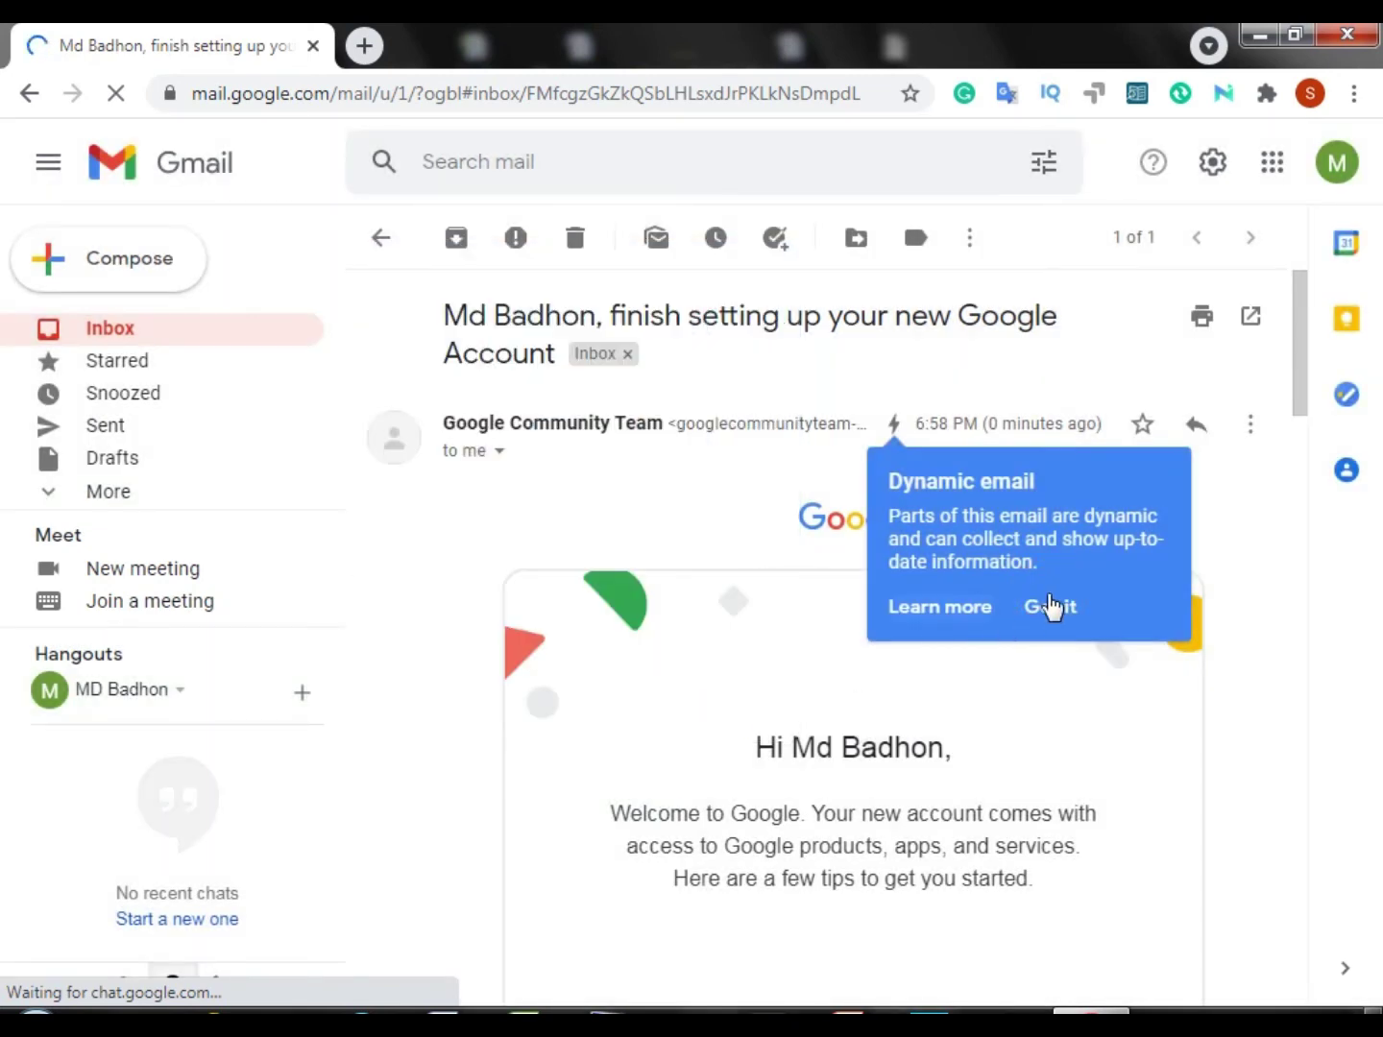
left_click(1051, 605)
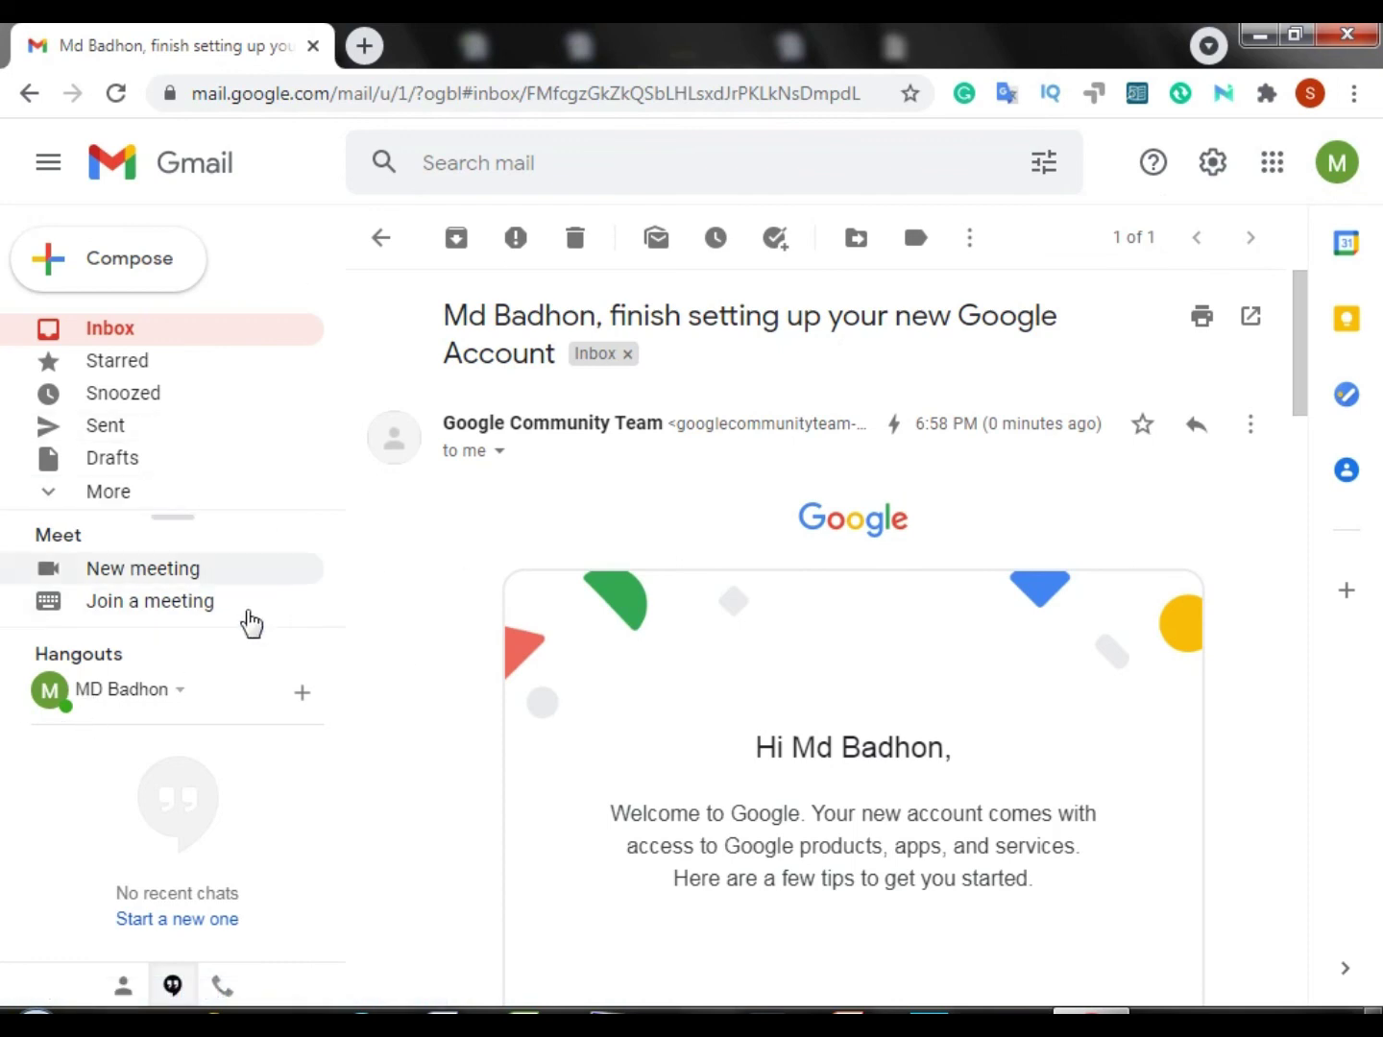
Step: Open Quick settings, try Comfortable and Compact density, then return to Default
left_click(1226, 180)
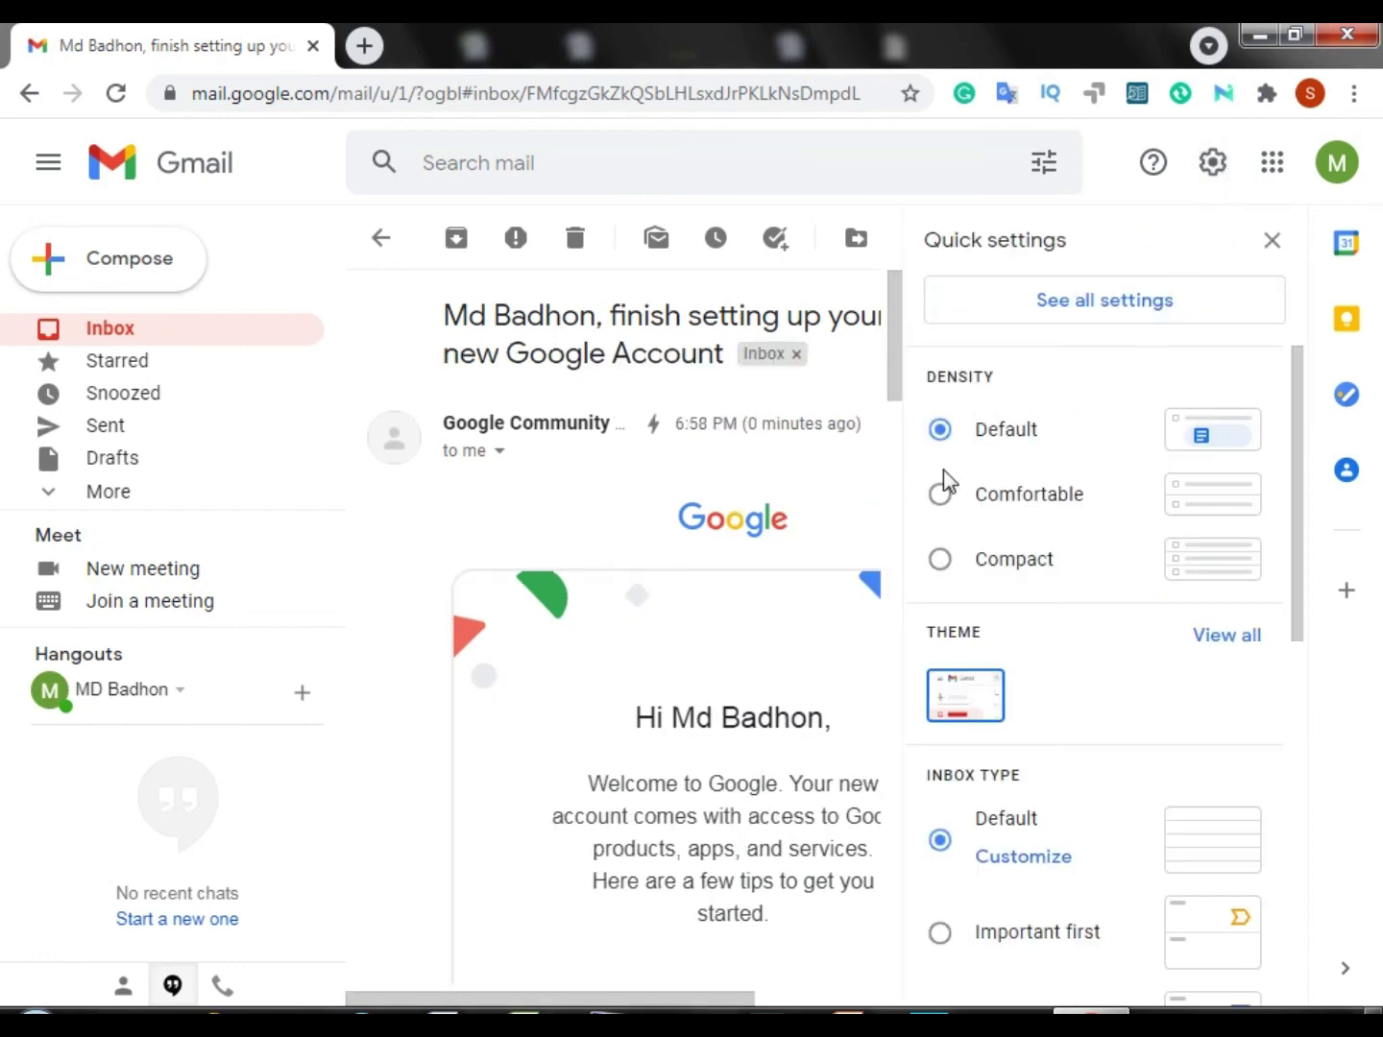
left_click(940, 496)
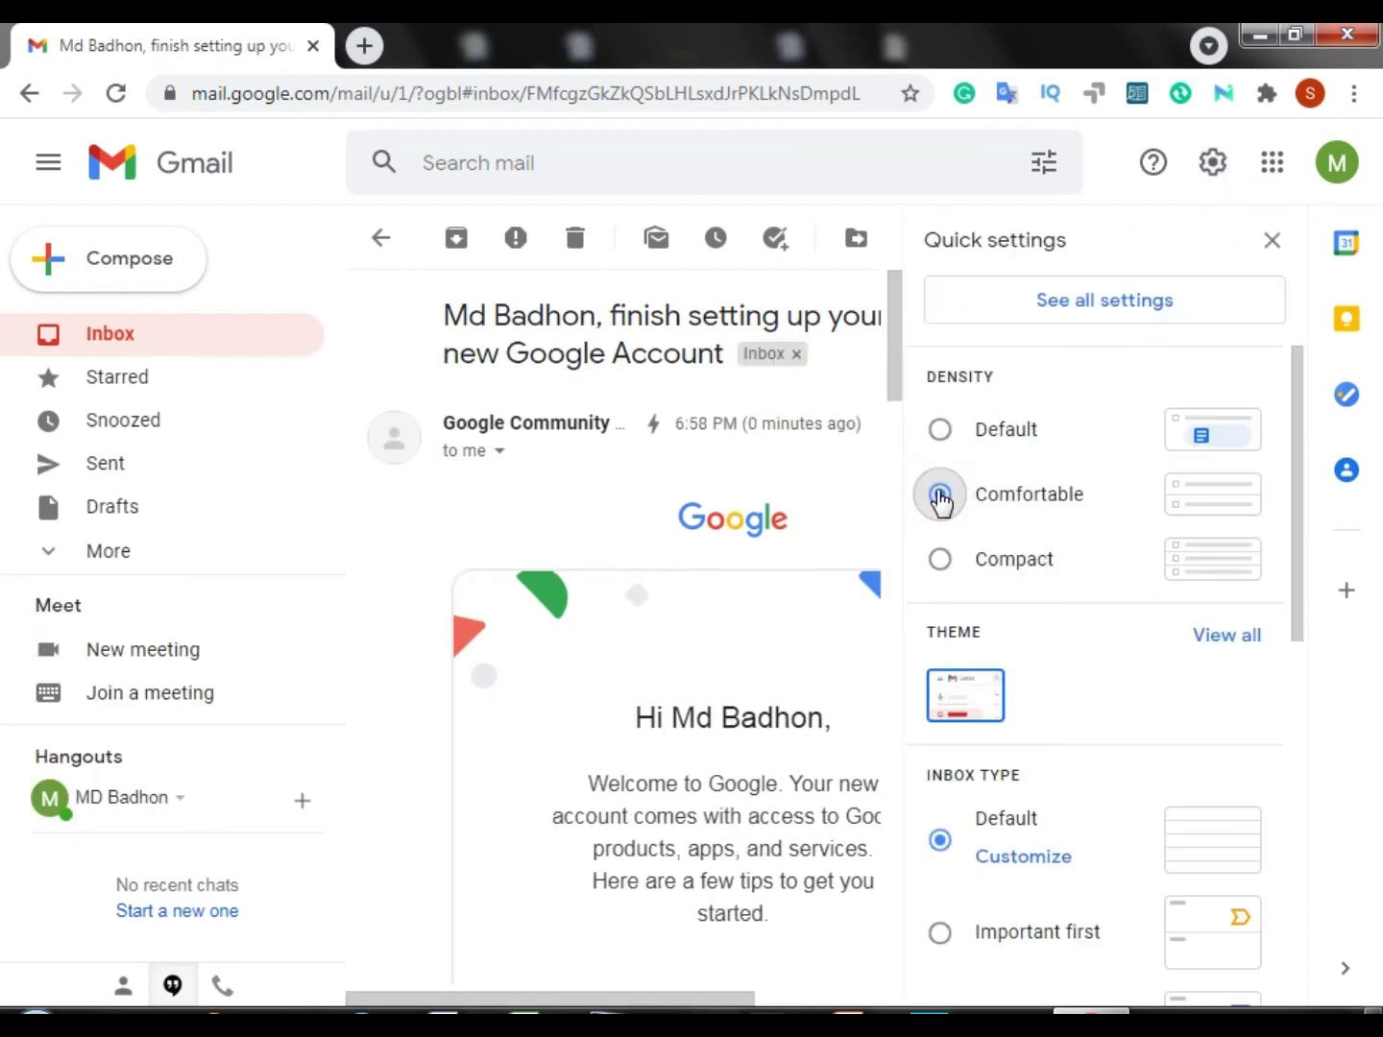
left_click(940, 563)
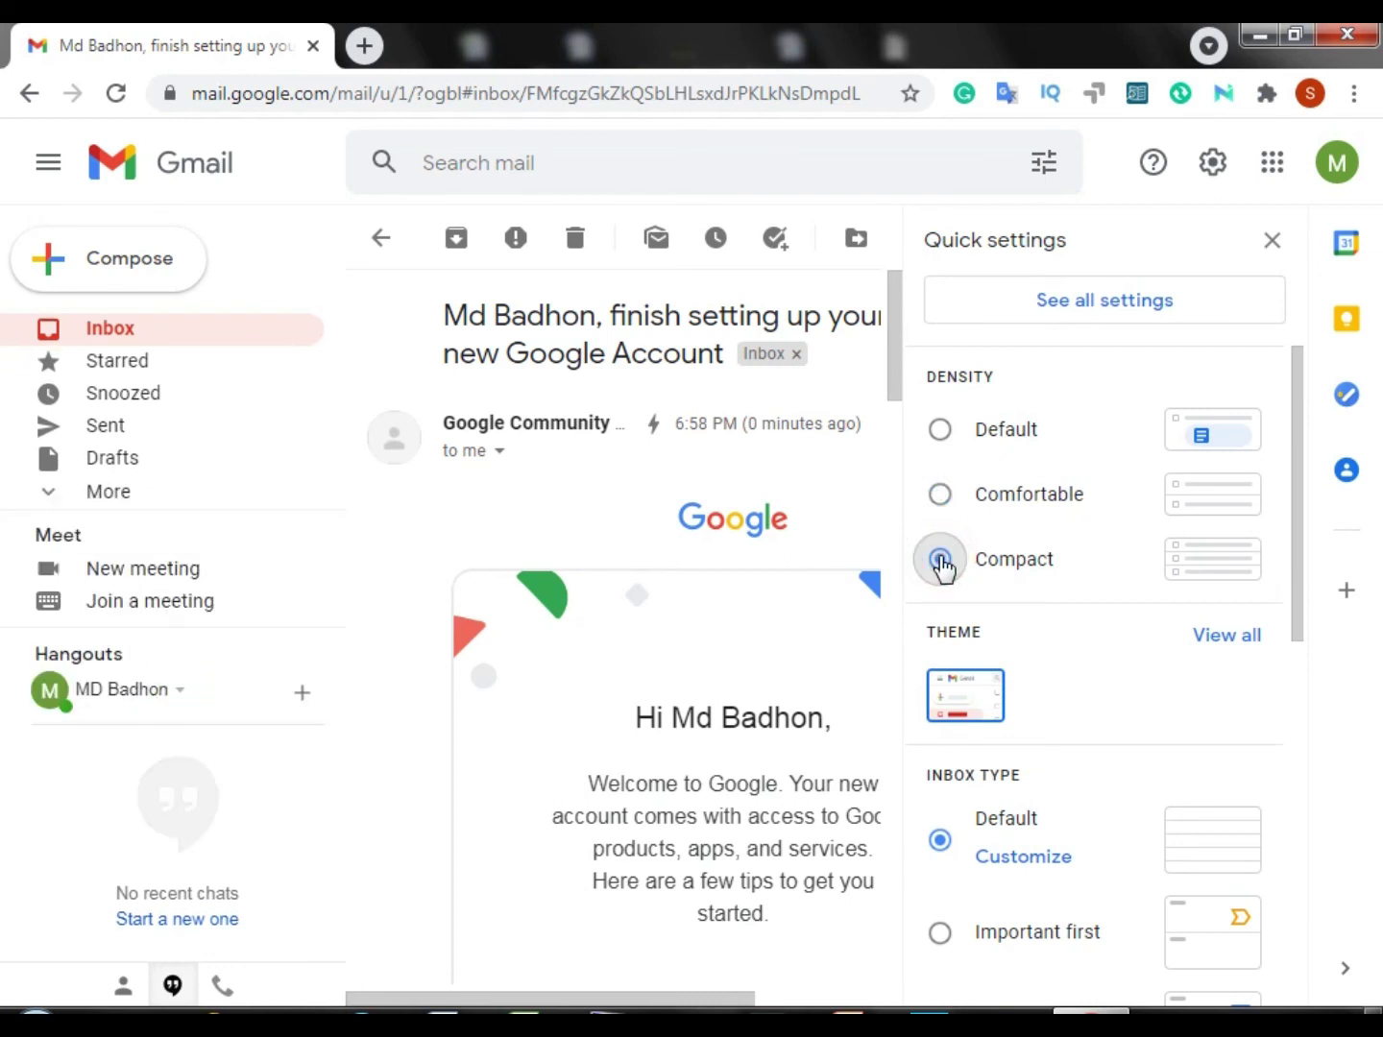
scroll(973, 712, "down", 3)
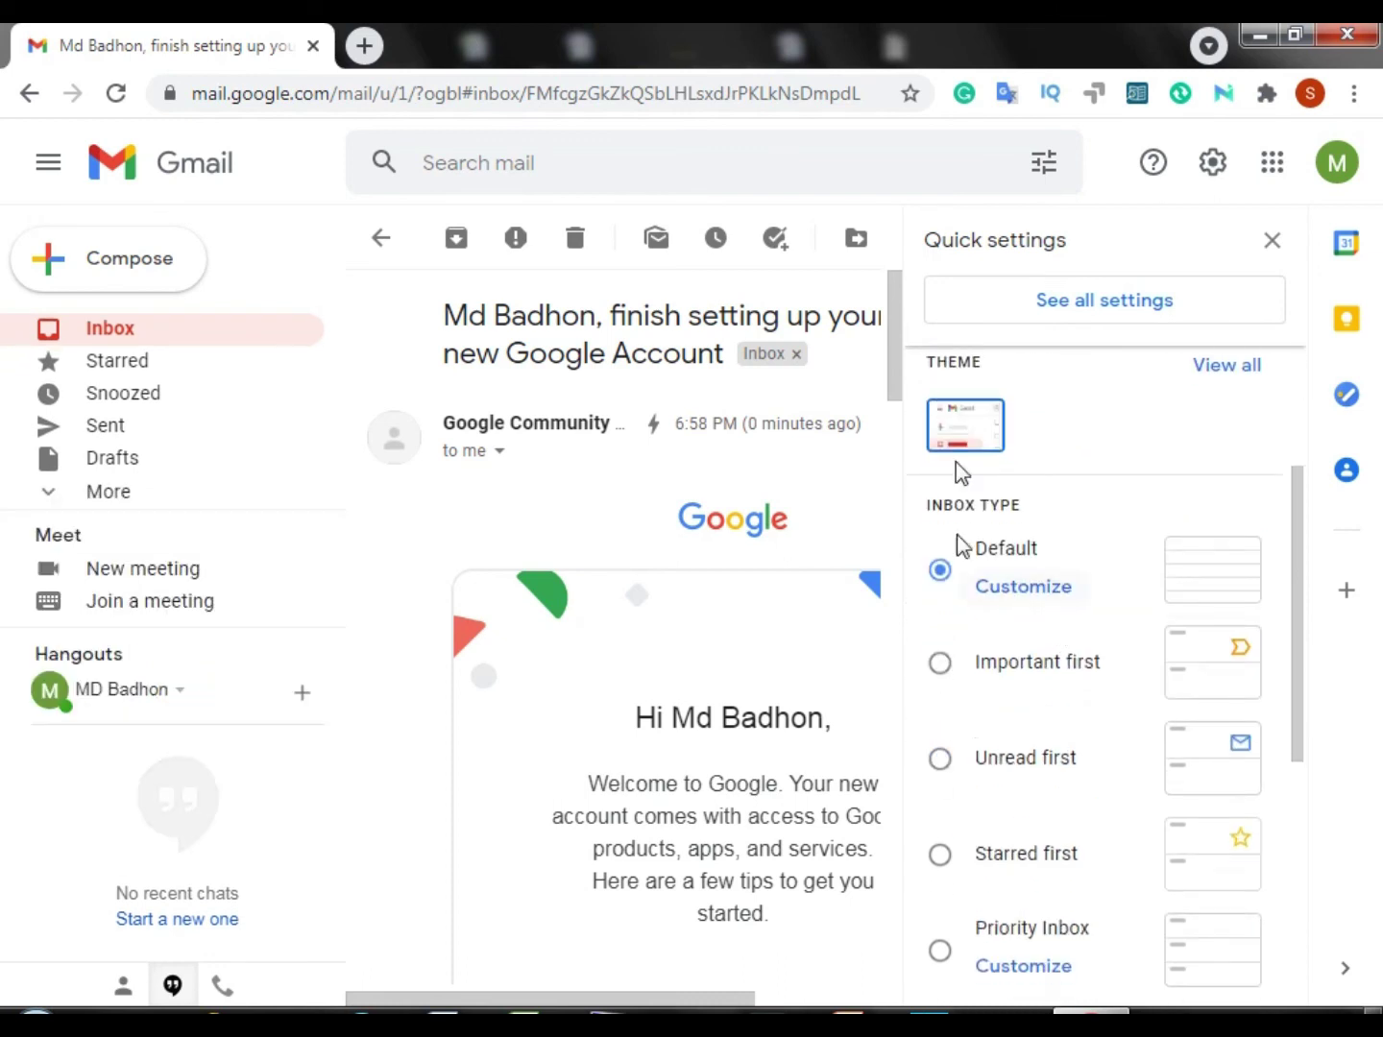
scroll(963, 446, "up", 3)
left_click(940, 429)
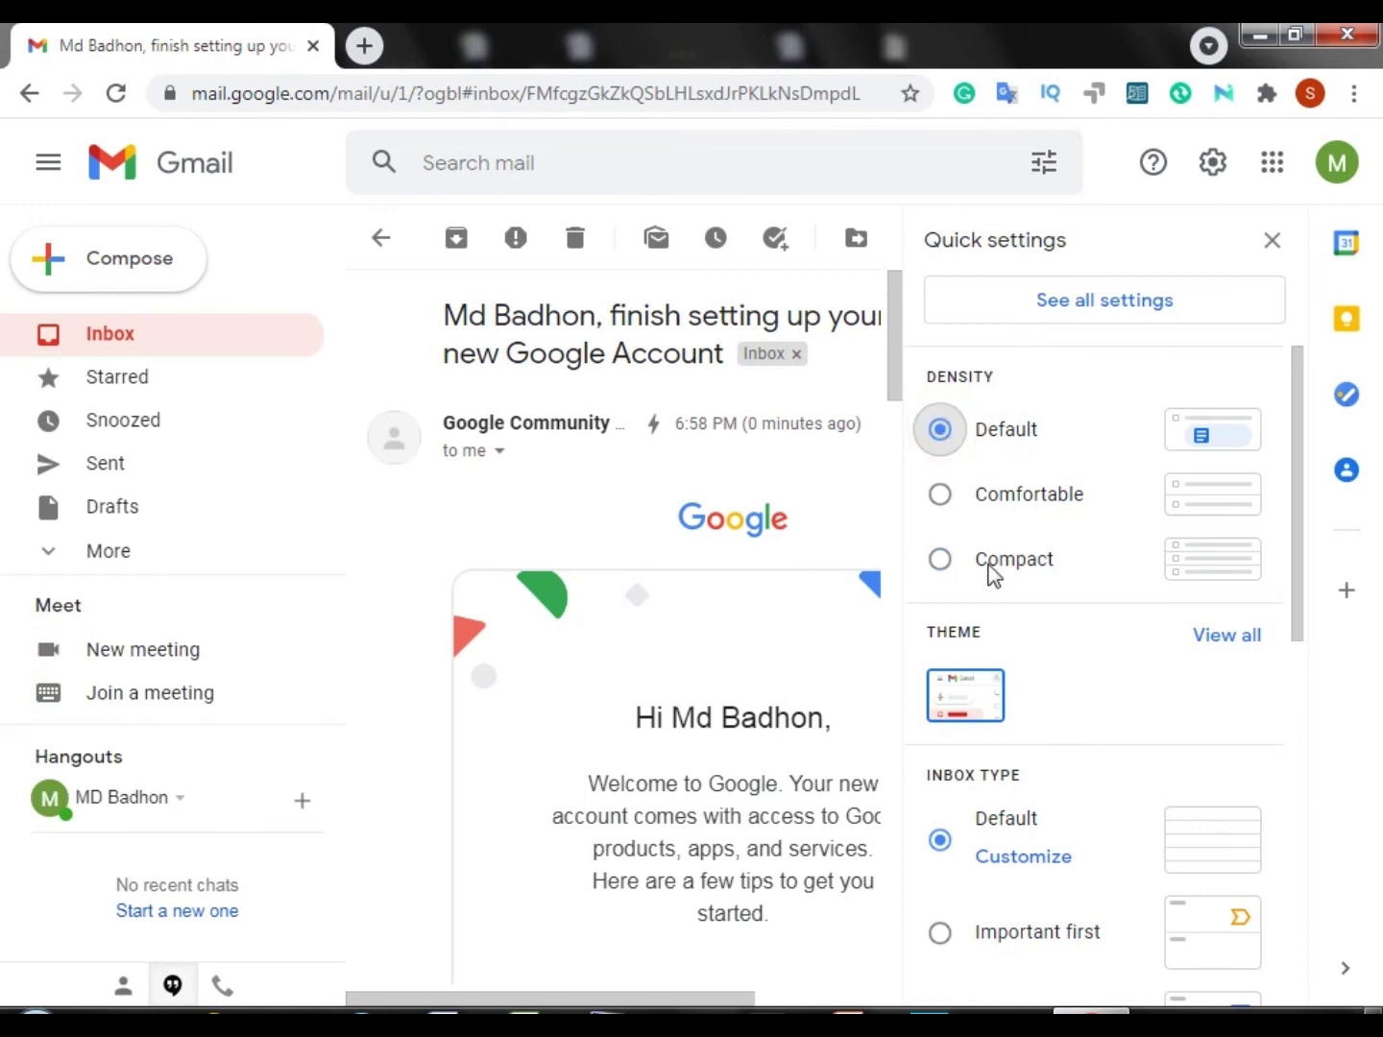
scroll(990, 575, "down", 7)
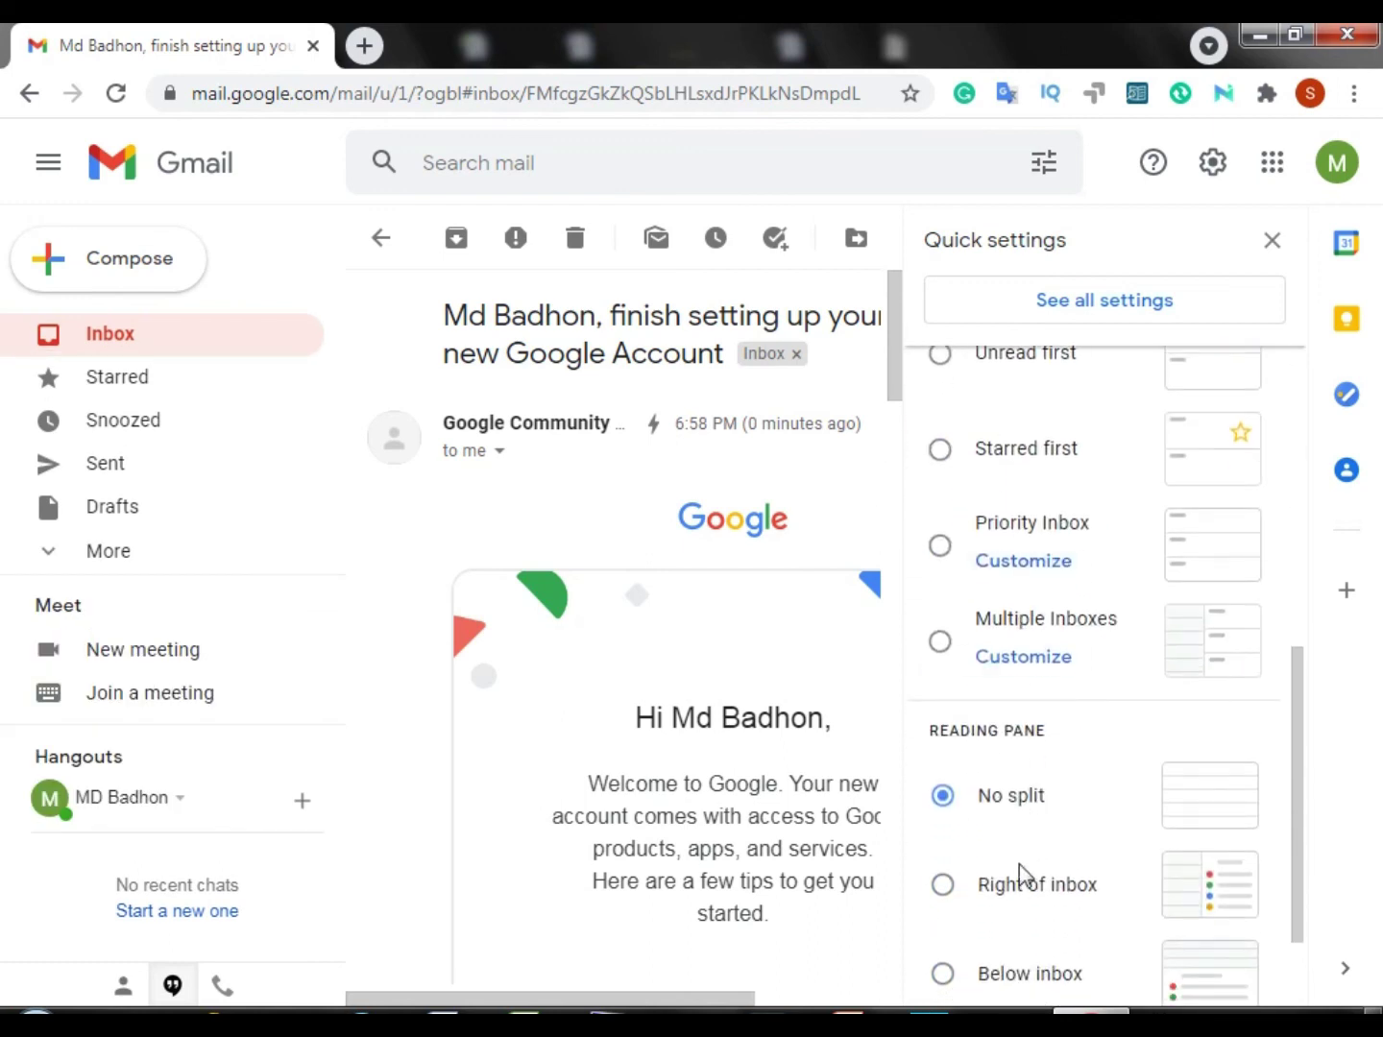
scroll(1166, 759, "down", 2)
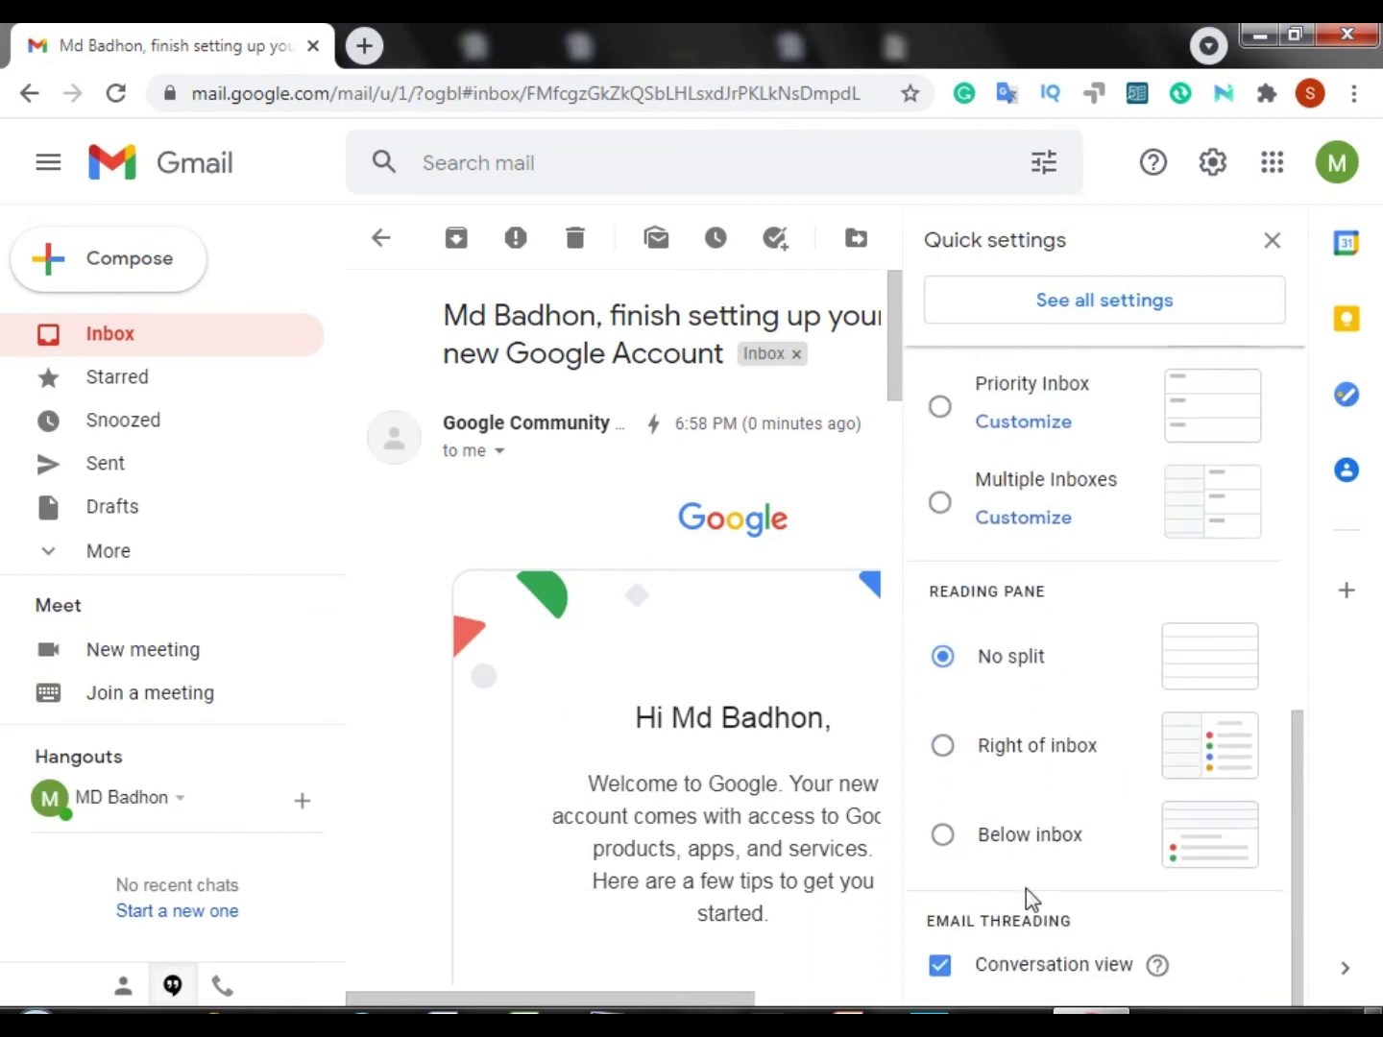
scroll(996, 798, "up", 9)
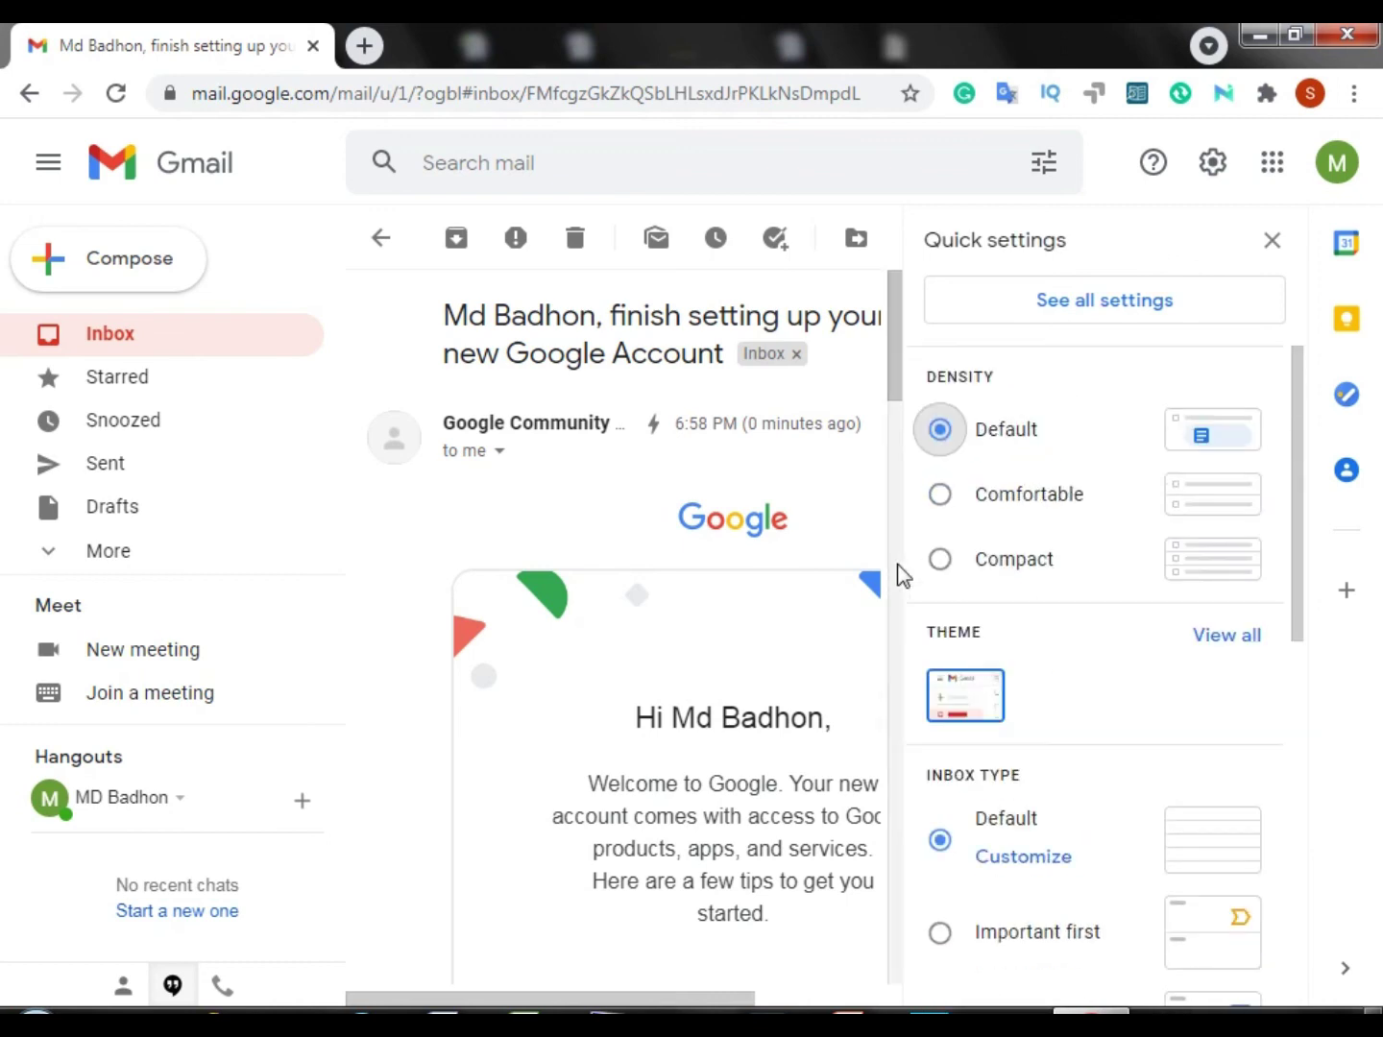
Step: Pick the green caterpillar picture from the full theme list and save it
left_click(1208, 637)
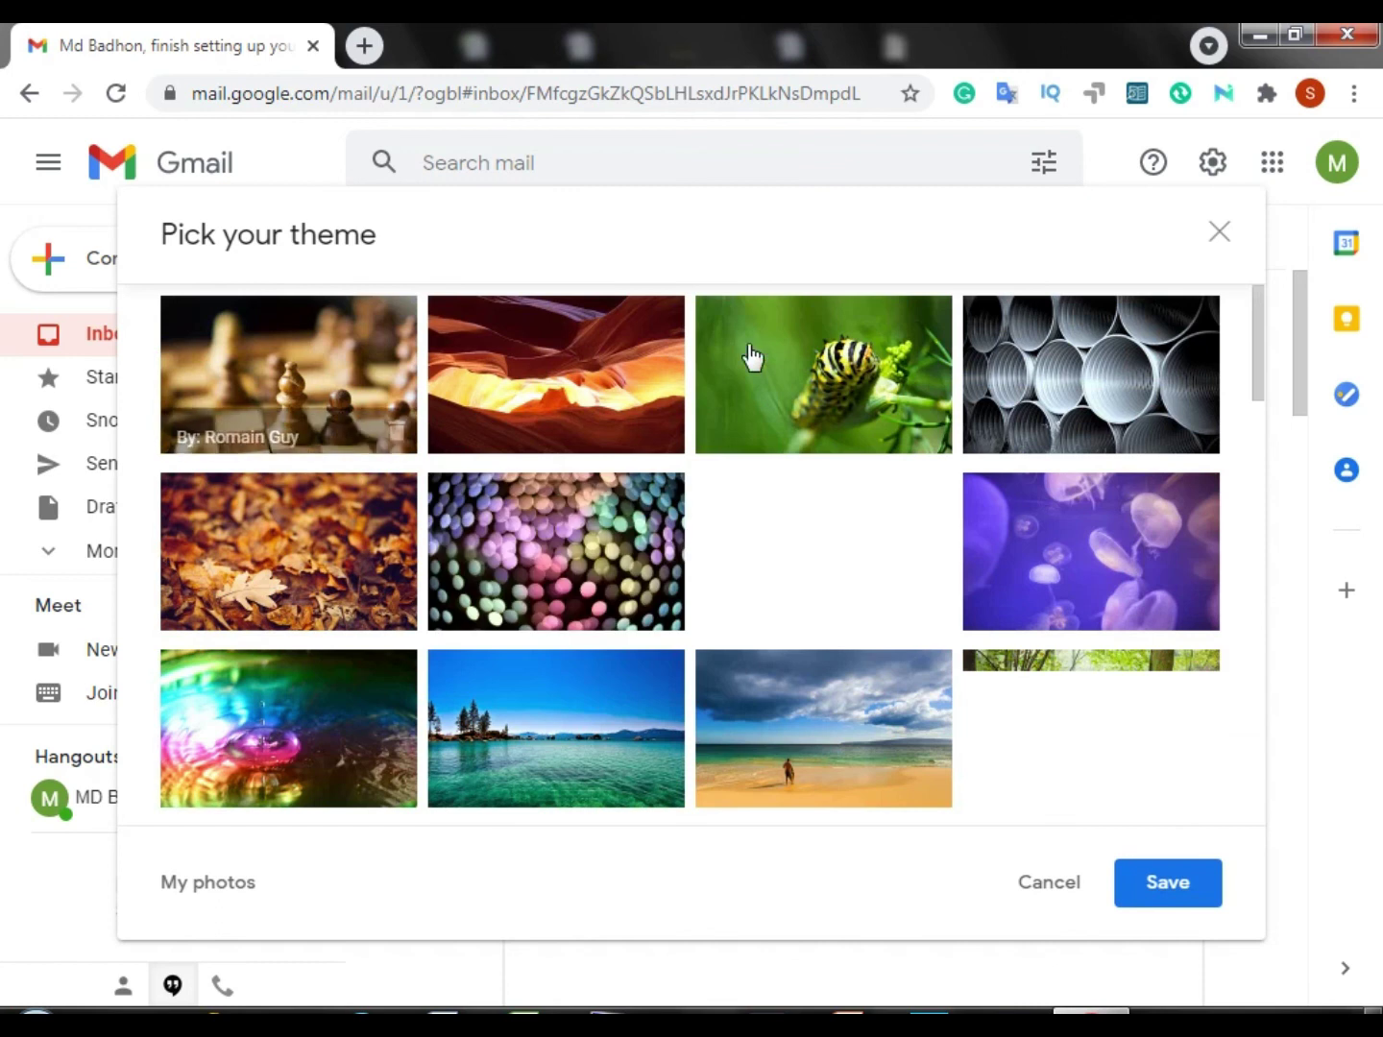
left_click(806, 399)
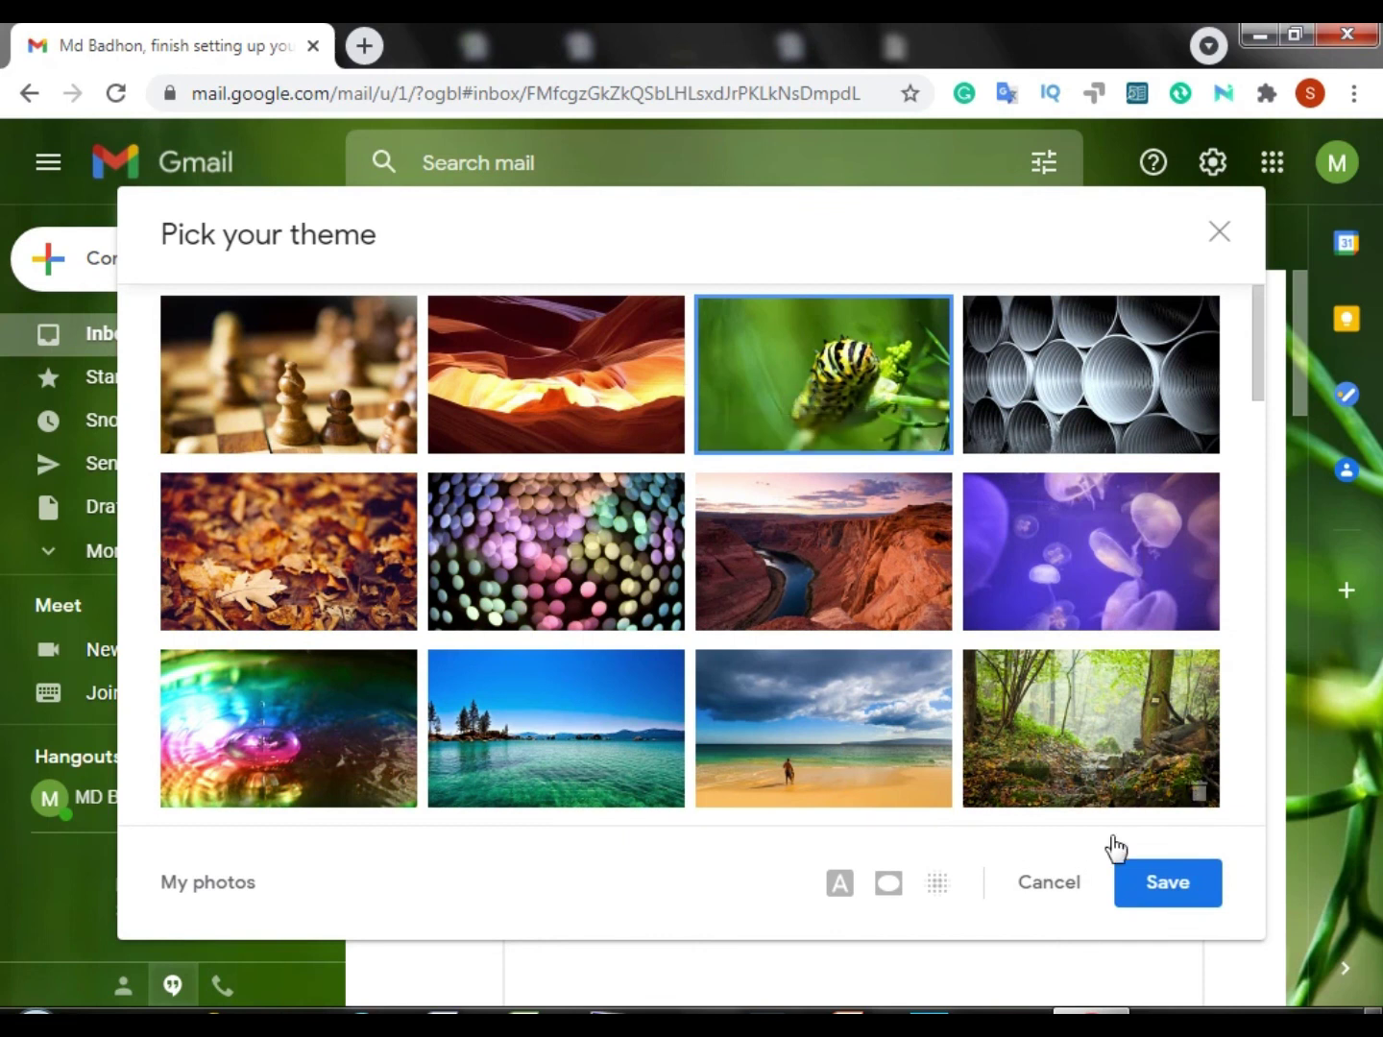
left_click(1169, 884)
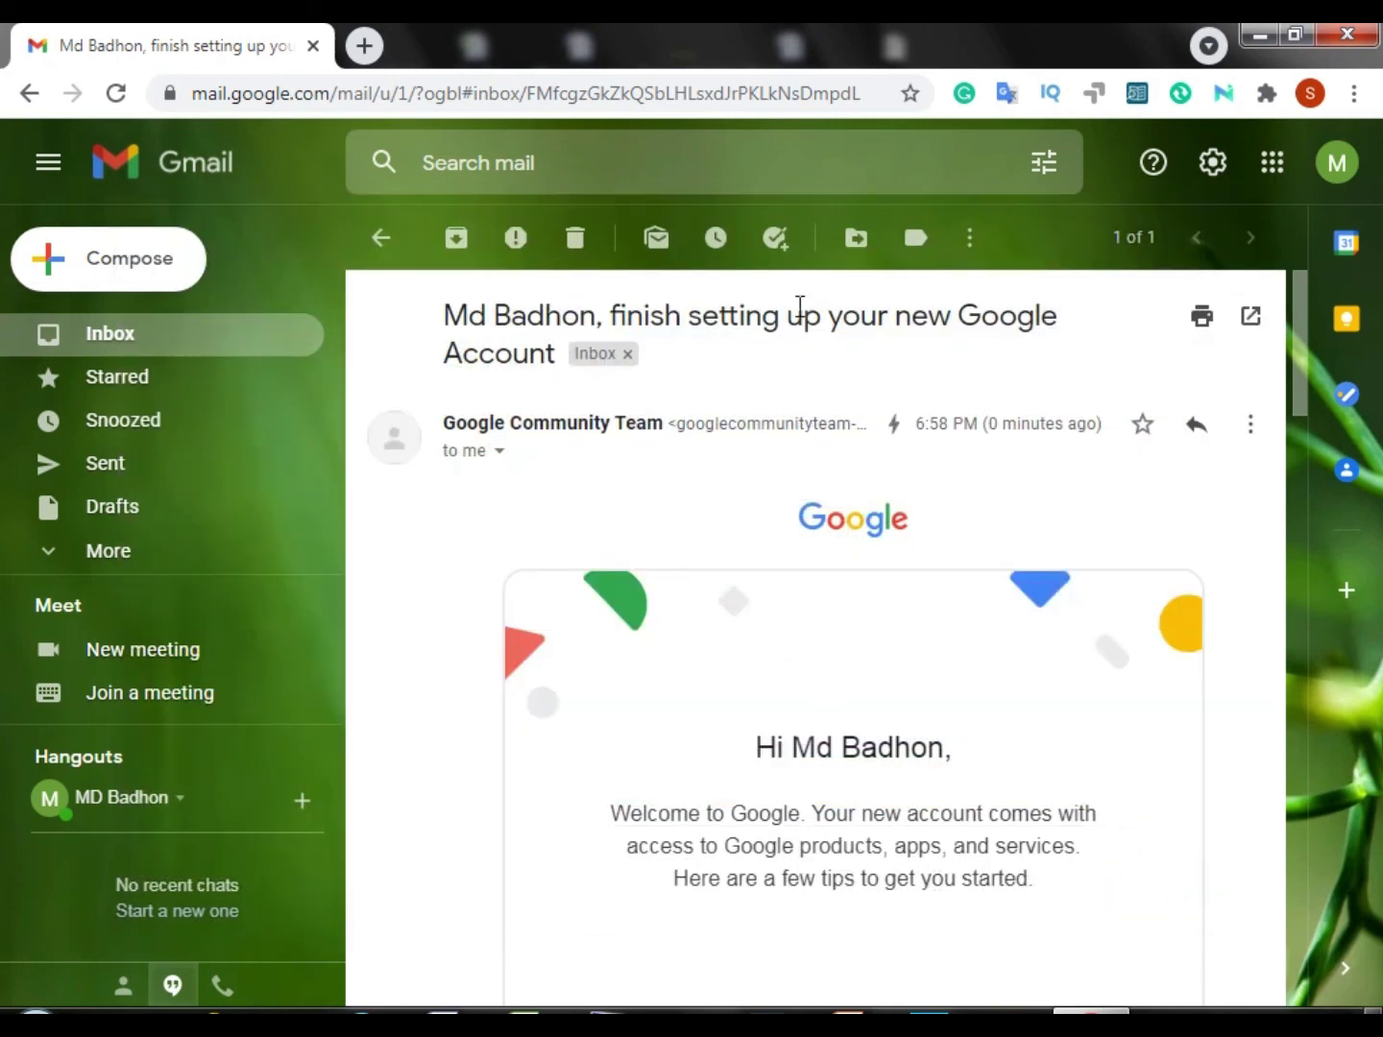
Step: Read through the welcome email, then go back to the Primary inbox showing the caterpillar background
scroll(525, 515, "down", 10)
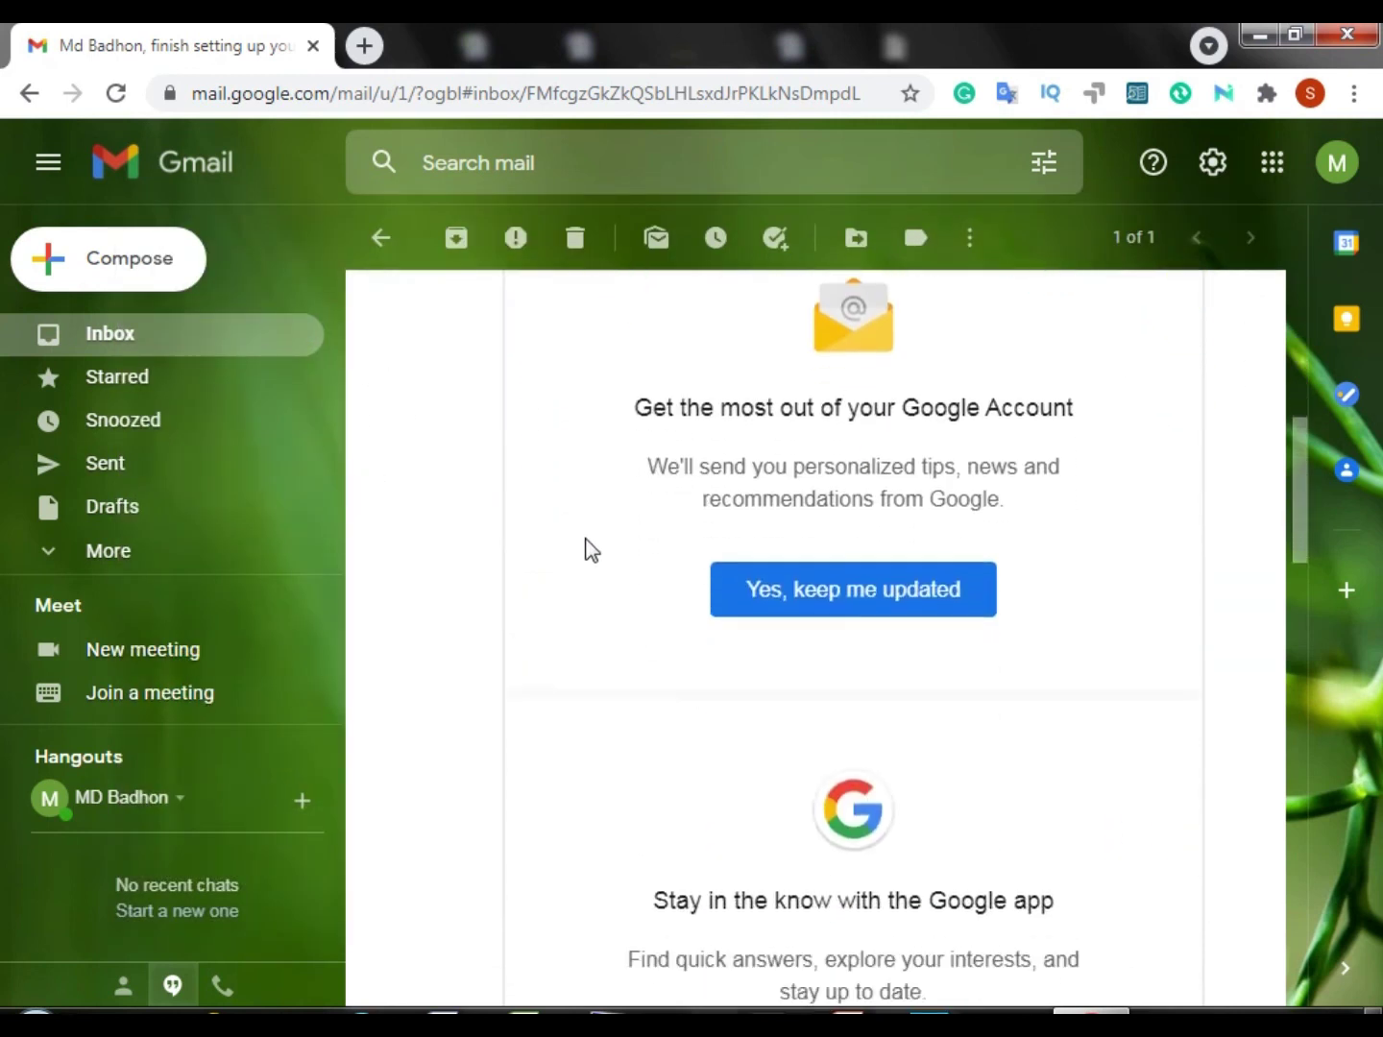
scroll(631, 517, "down", 12)
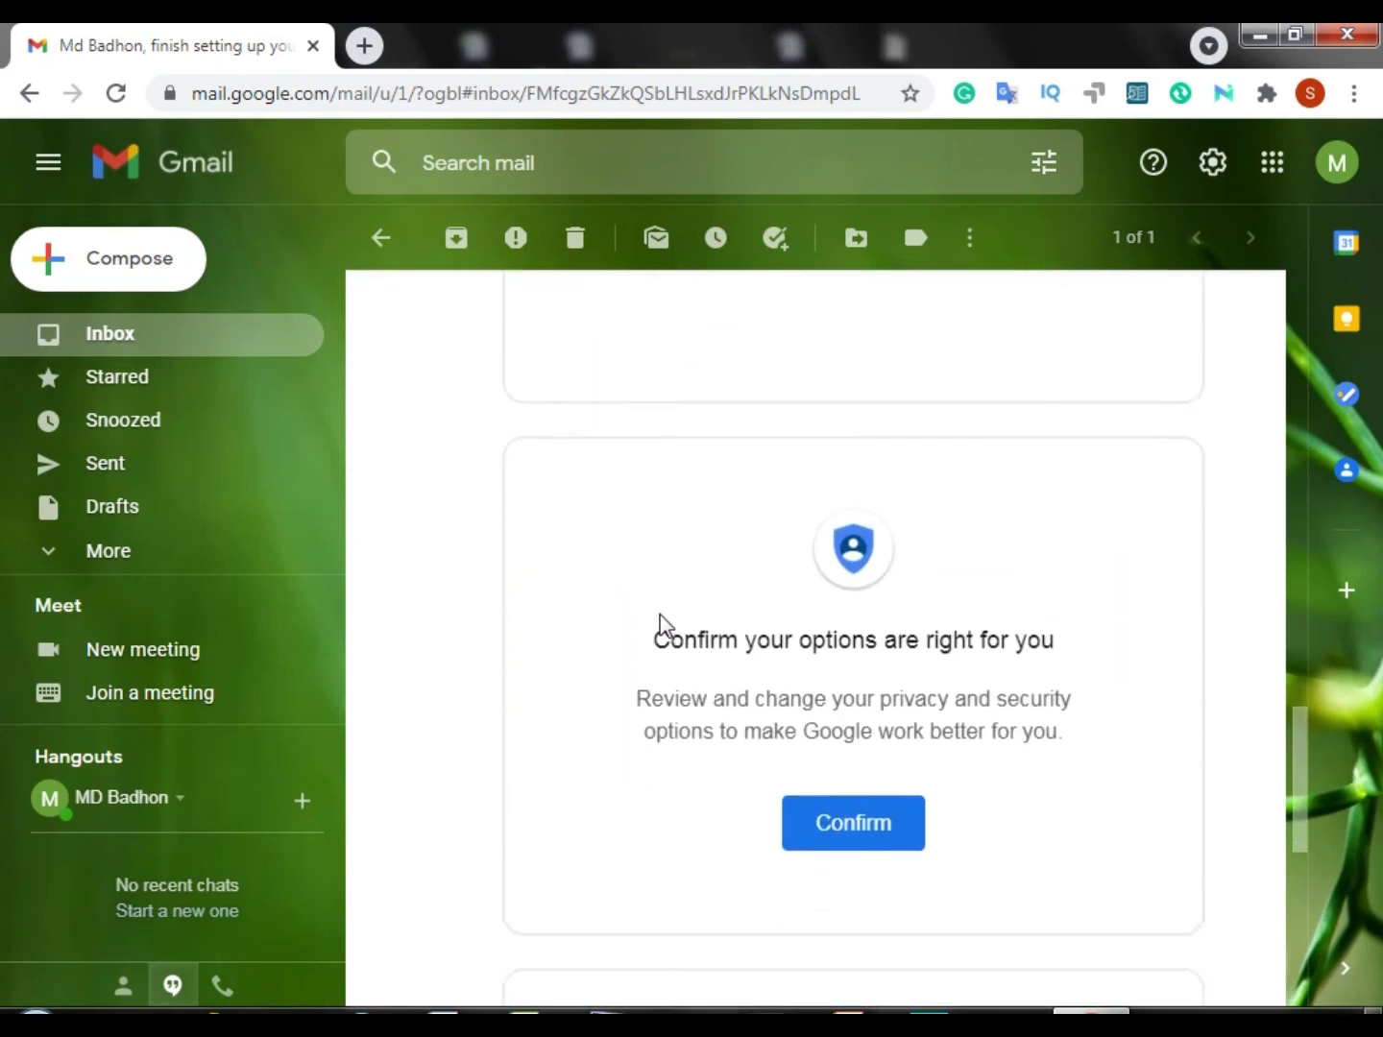
scroll(446, 548, "down", 5)
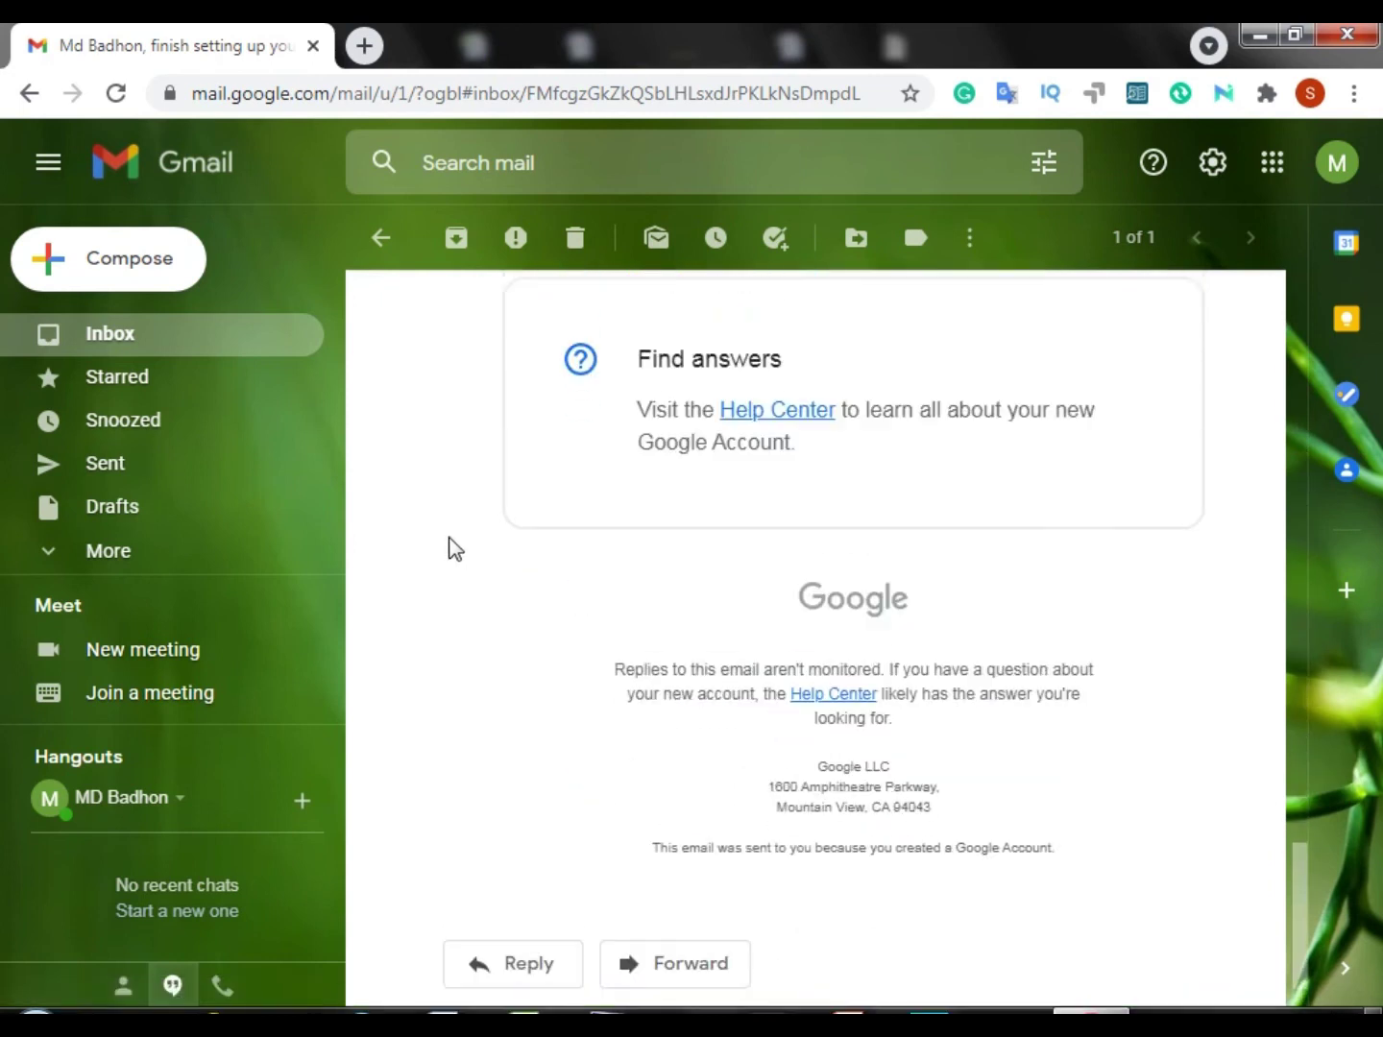
scroll(454, 549, "up", 12)
scroll(353, 395, "up", 5)
left_click(382, 240)
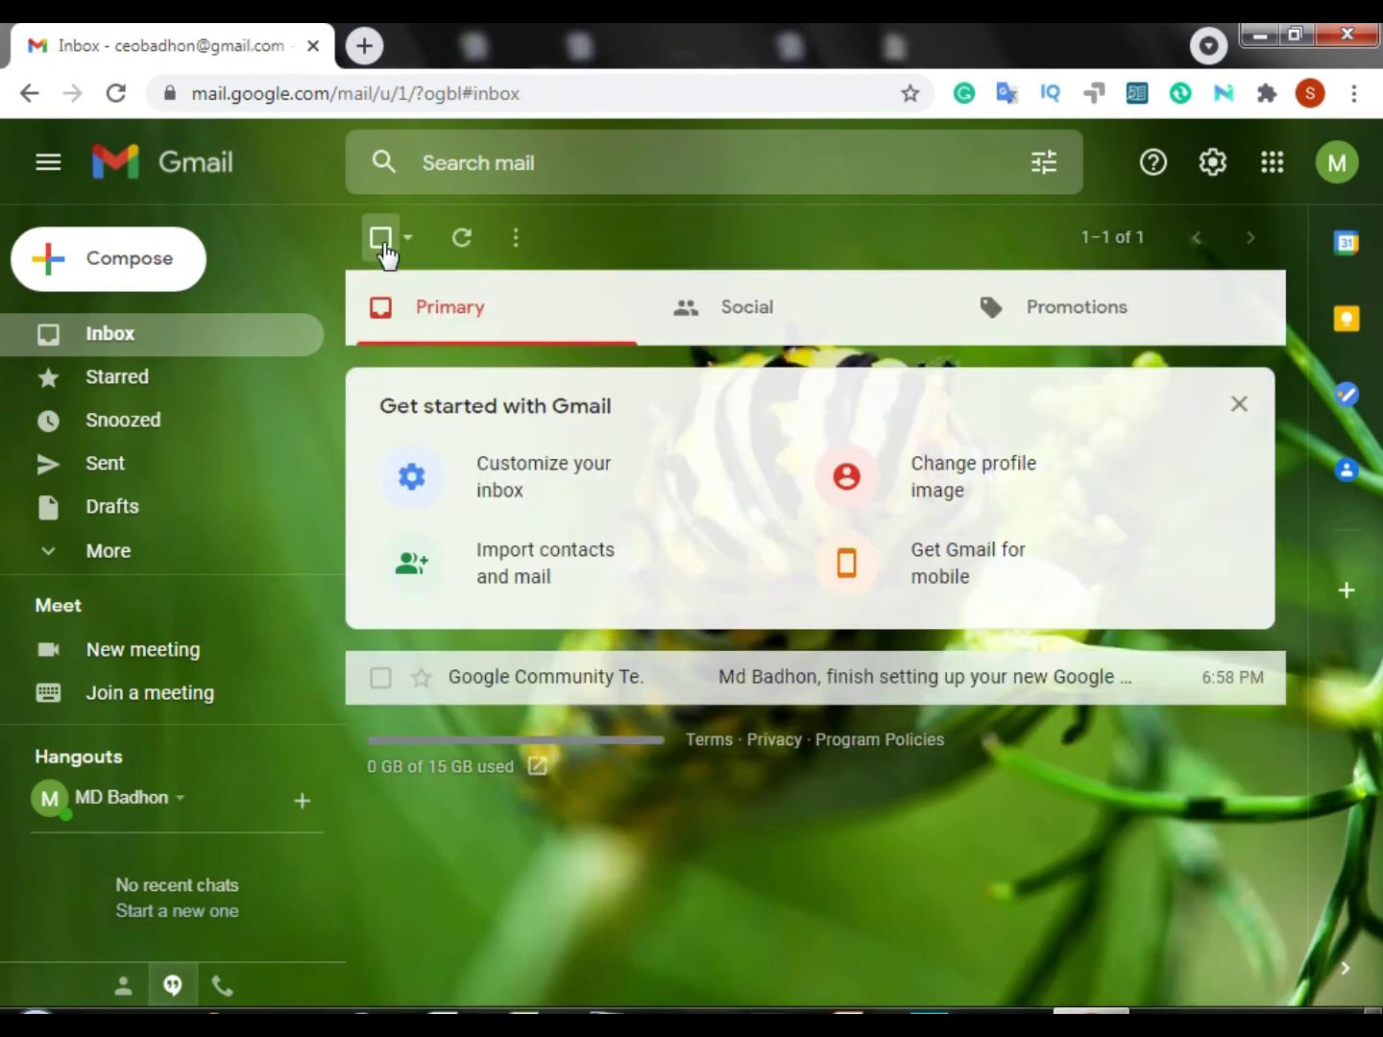